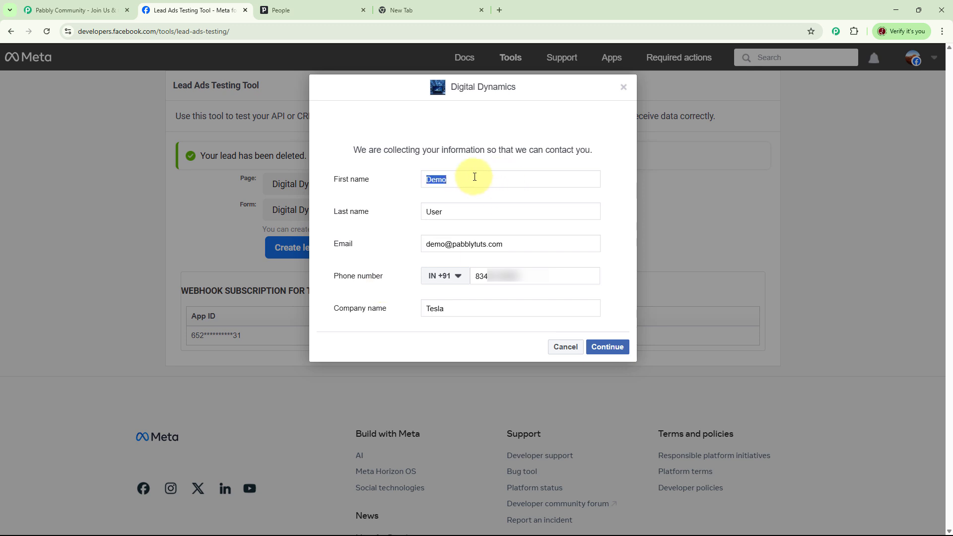
- Fill in the test lead form with a new first name, email, phone number and company name, and submit the lead
key("BackSpace")
type("Smart")
triple_click(452, 246)
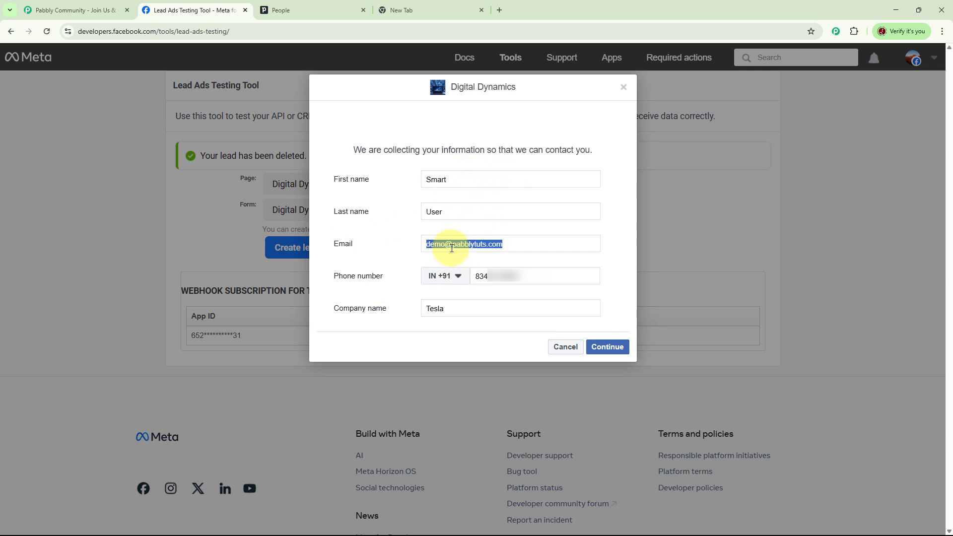
key("ctrl+v")
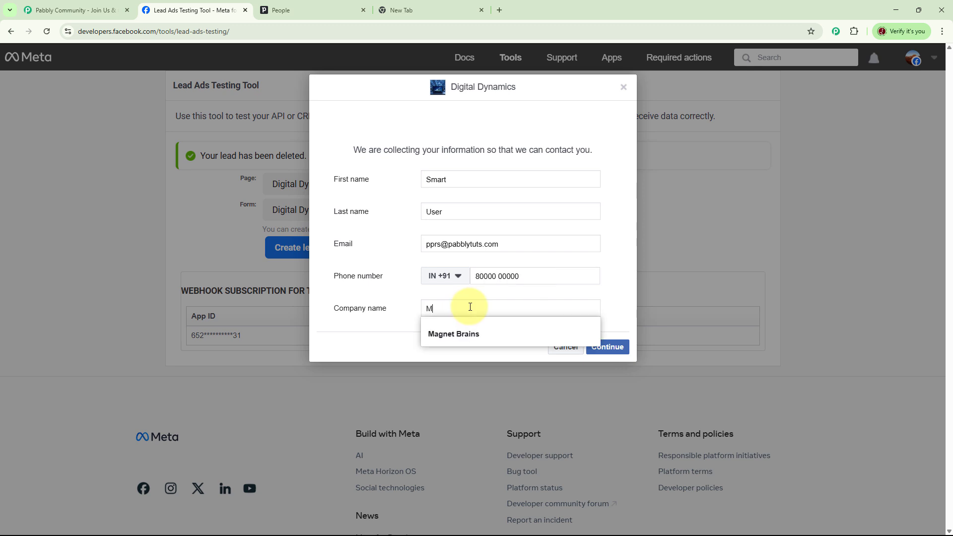
type("B")
left_click(611, 352)
left_click(609, 243)
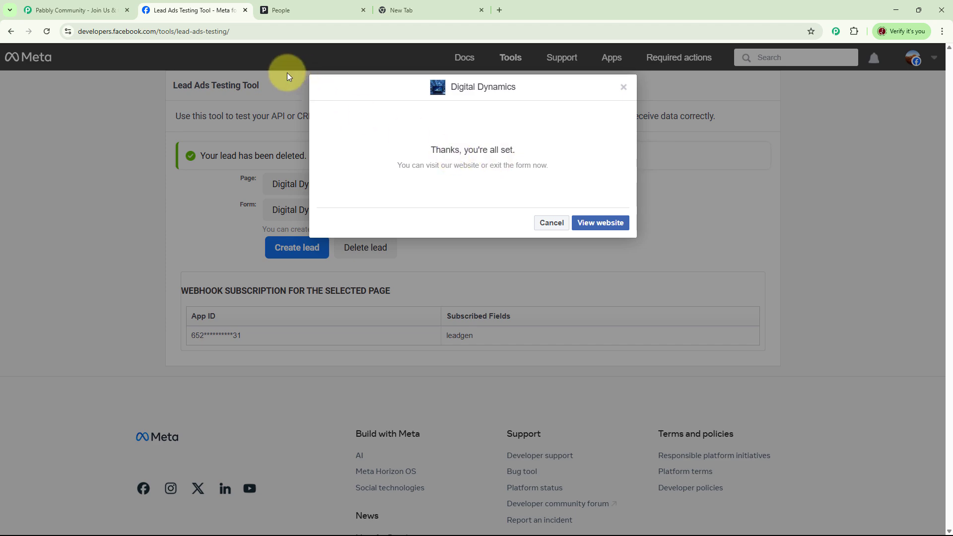
- Switch to Pipedrive, open the People contacts list and check the entries at its end for the new lead
left_click(293, 9)
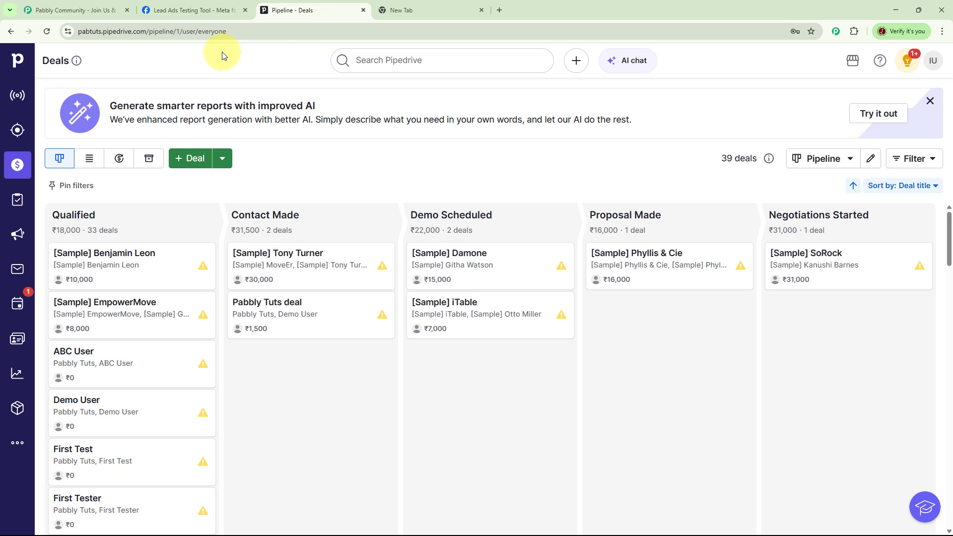
left_click(17, 339)
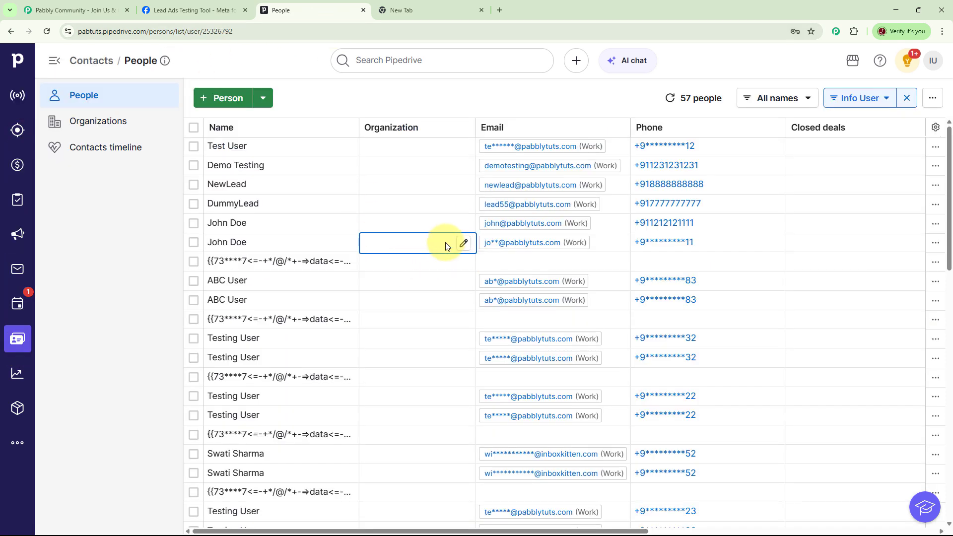
scroll(449, 239, "down", 15)
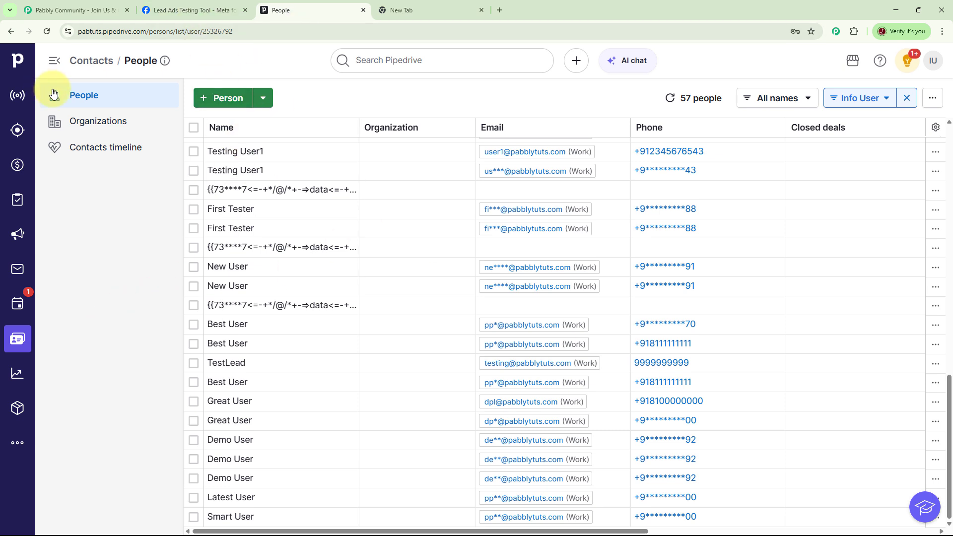
- Open pabbly.com/connect in the empty browser tab
left_click(429, 8)
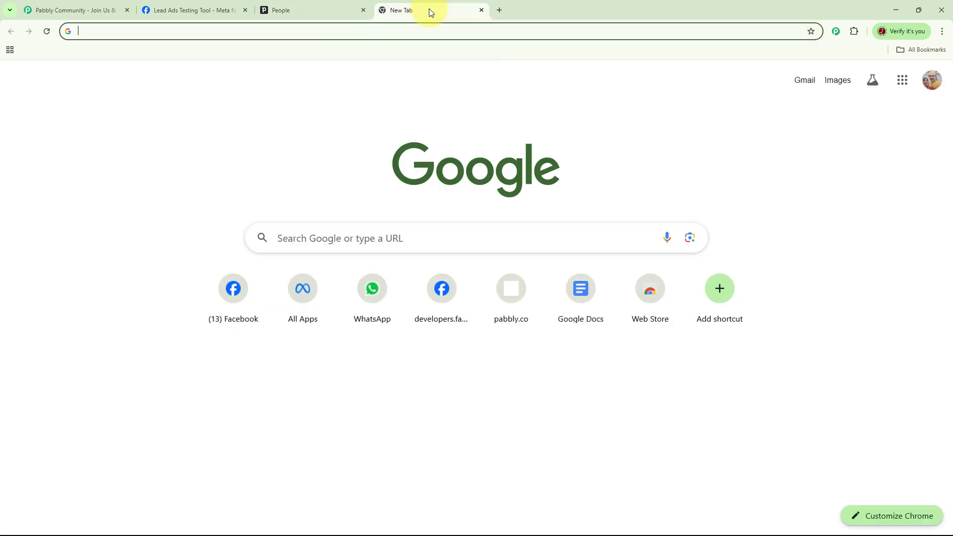
left_click(354, 32)
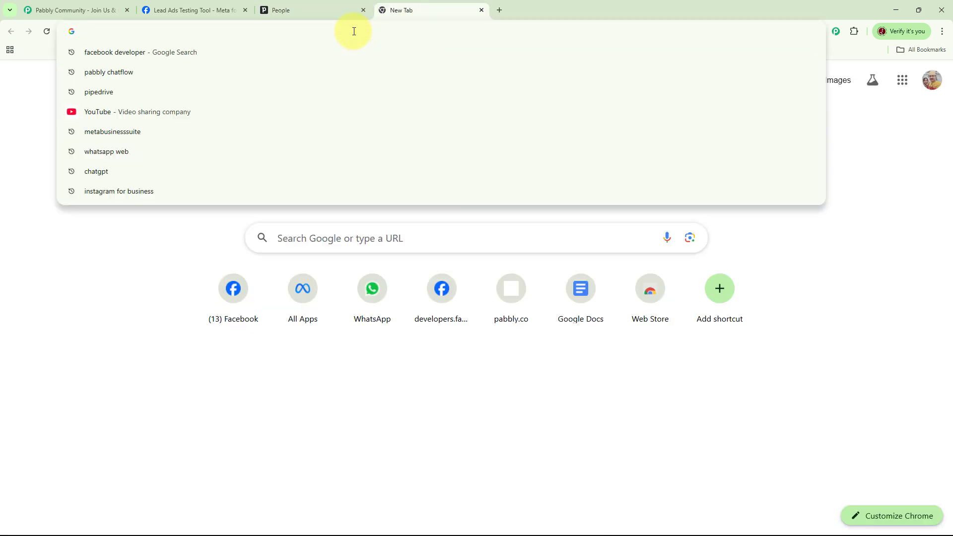
type("pab")
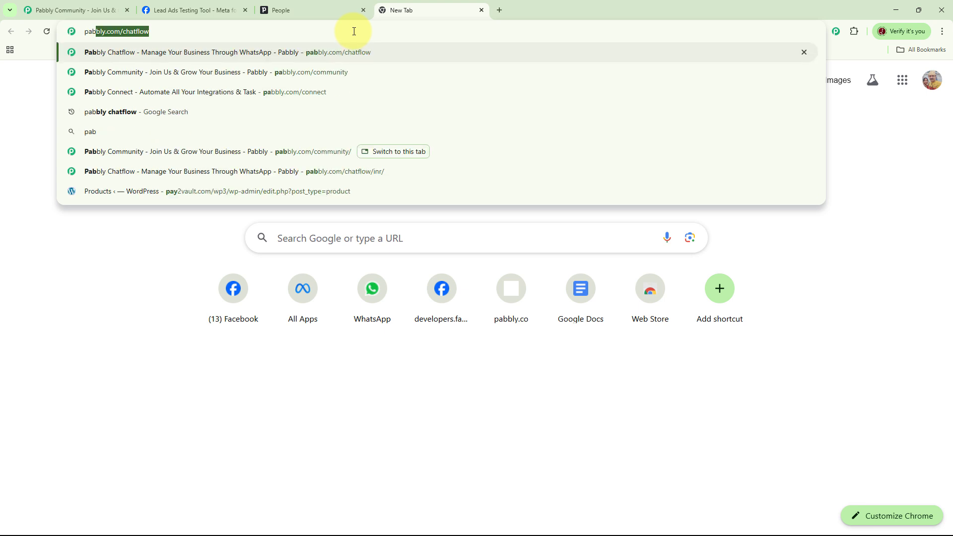
type("bly.c")
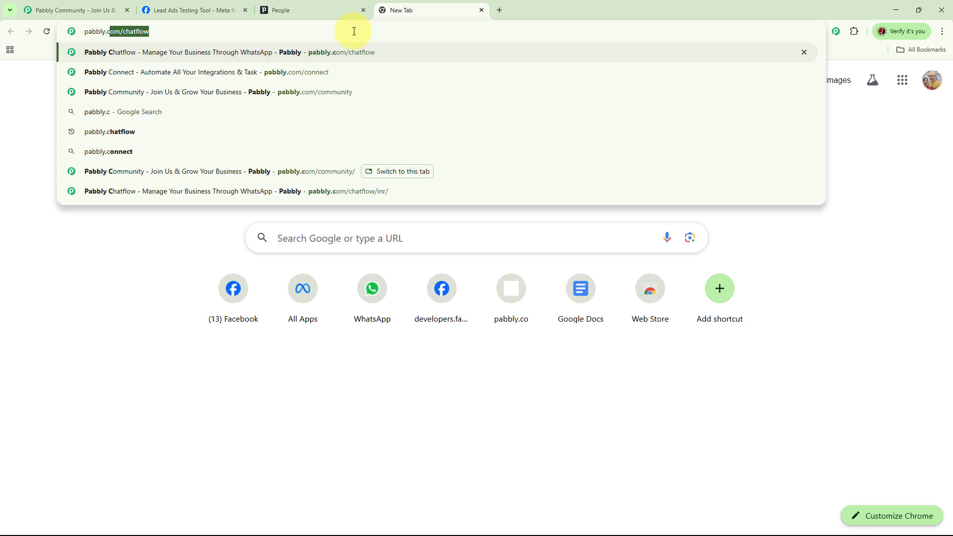
type("om/connec")
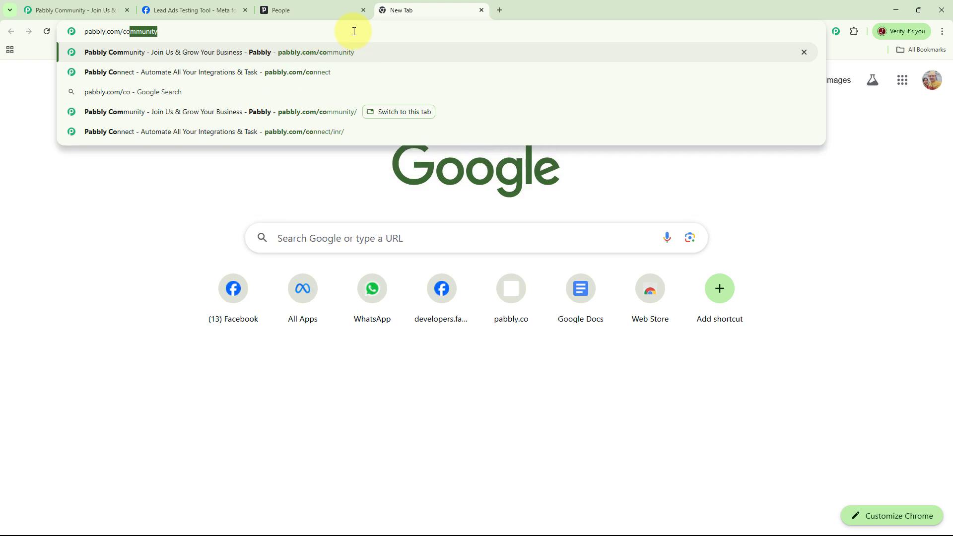
type("t")
key("Return")
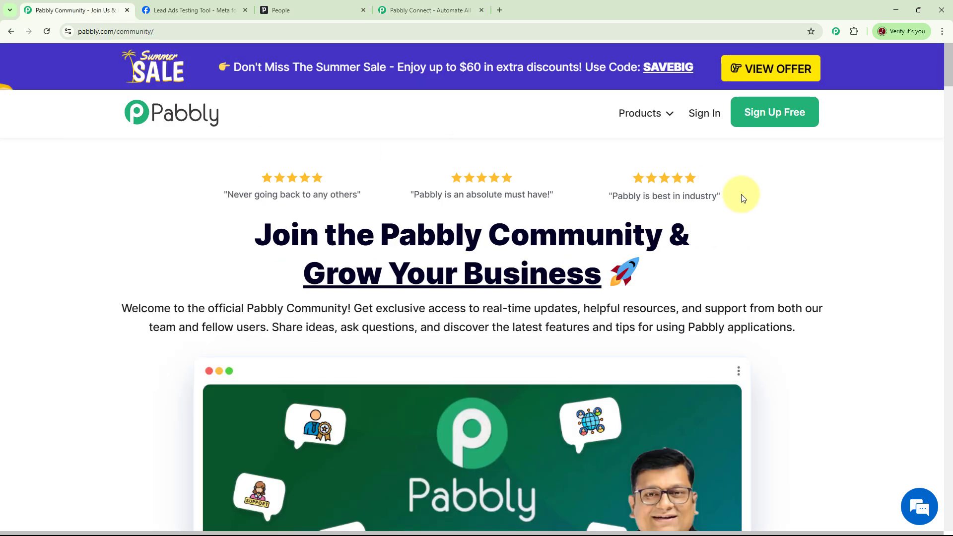
- Examine the Pabbly Community page, from its introduction through the member benefits to the shared tips and success stories
scroll(763, 266, "down", 4)
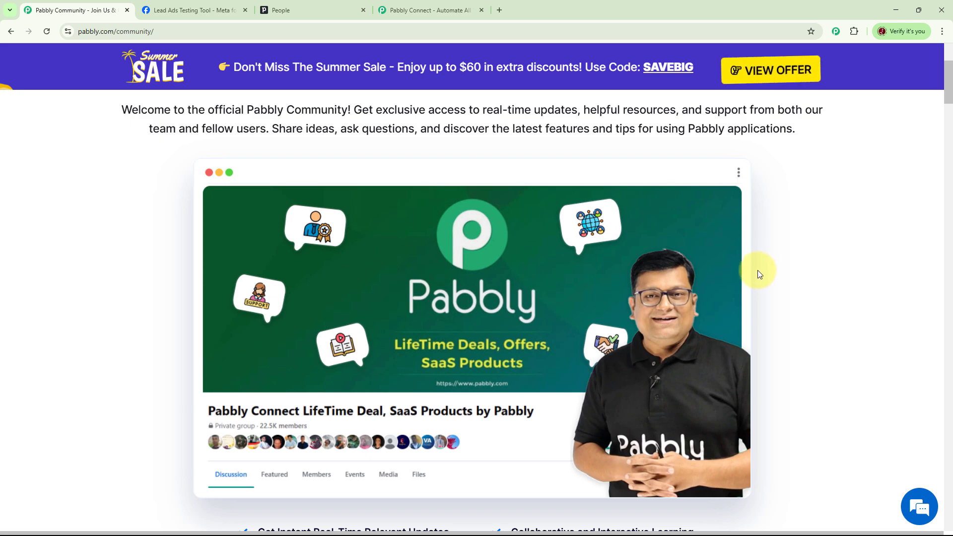
scroll(776, 290, "down", 20)
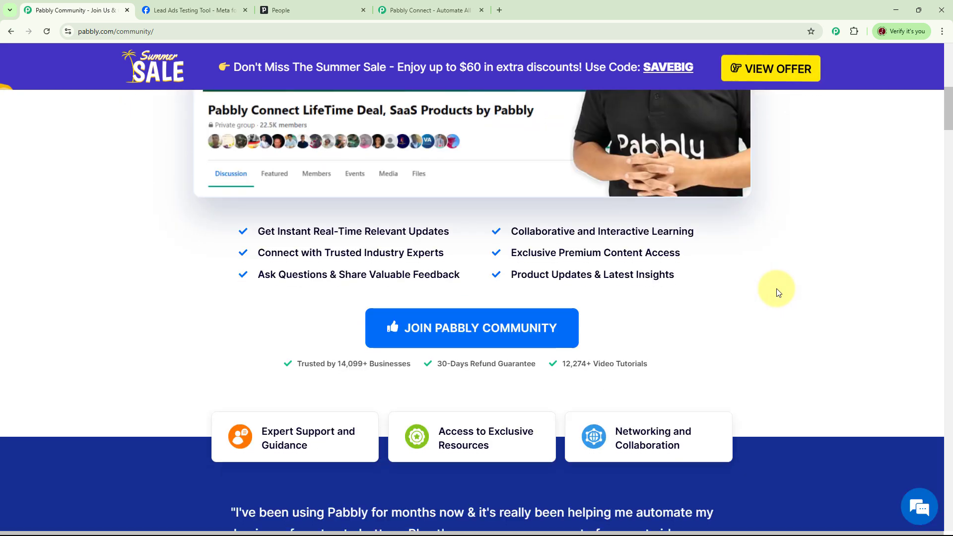
scroll(776, 290, "down", 4)
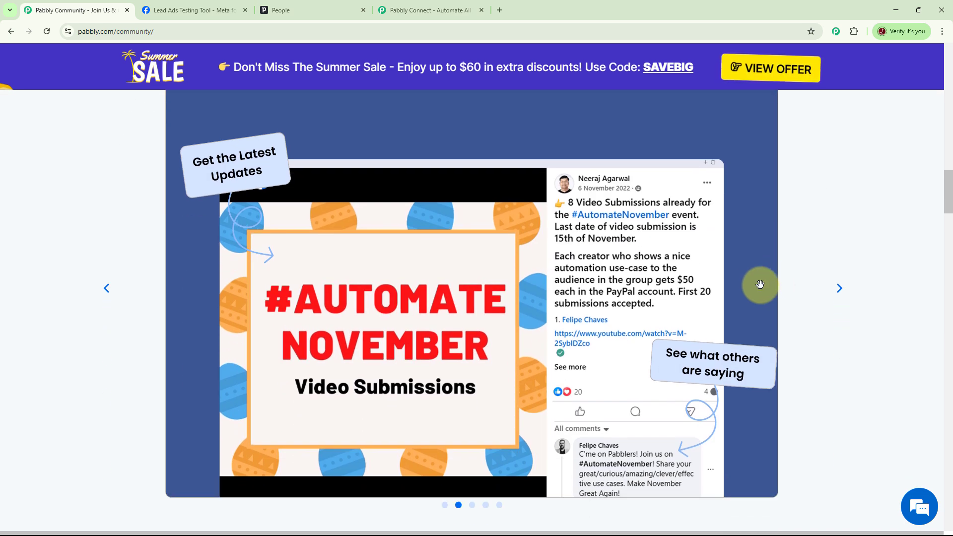
scroll(754, 282, "down", 12)
scroll(753, 283, "down", 2)
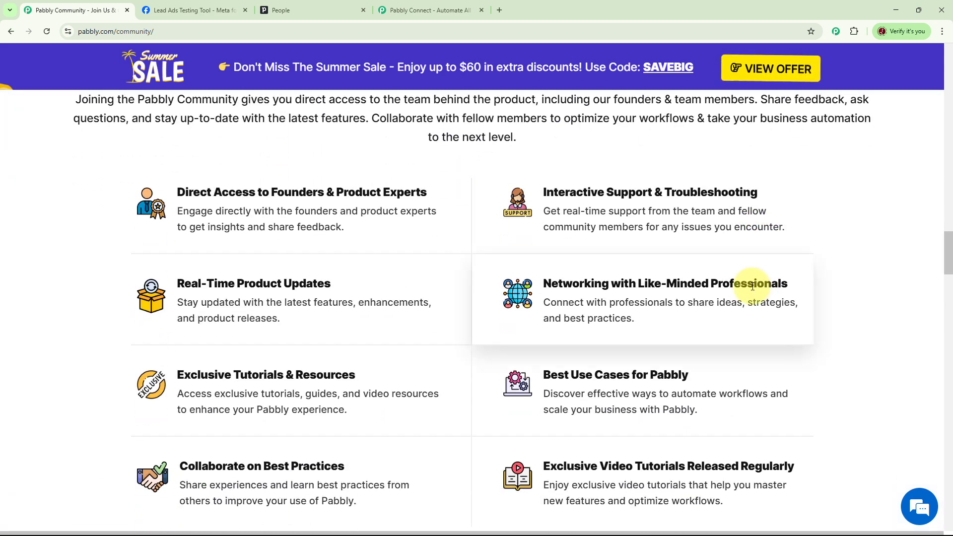
scroll(755, 283, "down", 8)
scroll(734, 289, "down", 6)
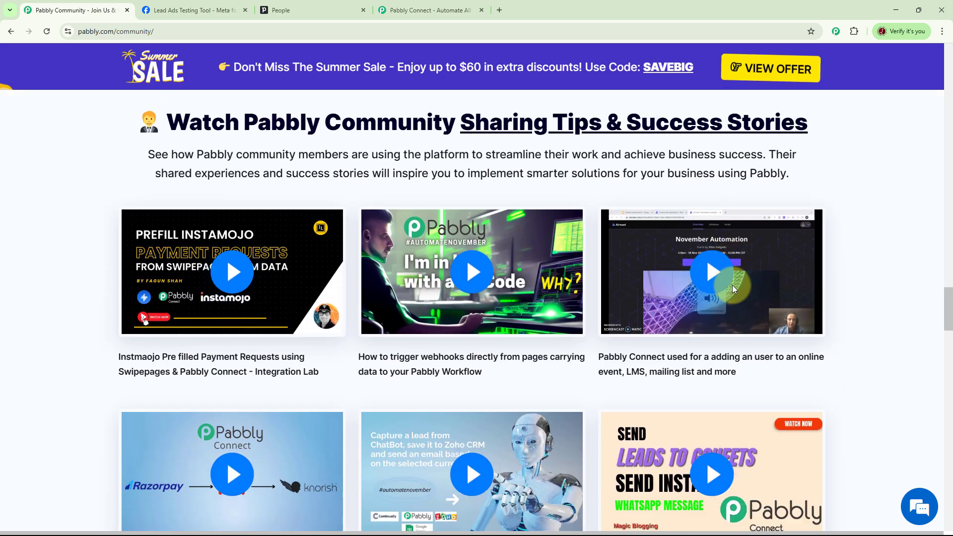
scroll(735, 287, "up", 2)
scroll(736, 290, "down", 4)
scroll(737, 292, "down", 11)
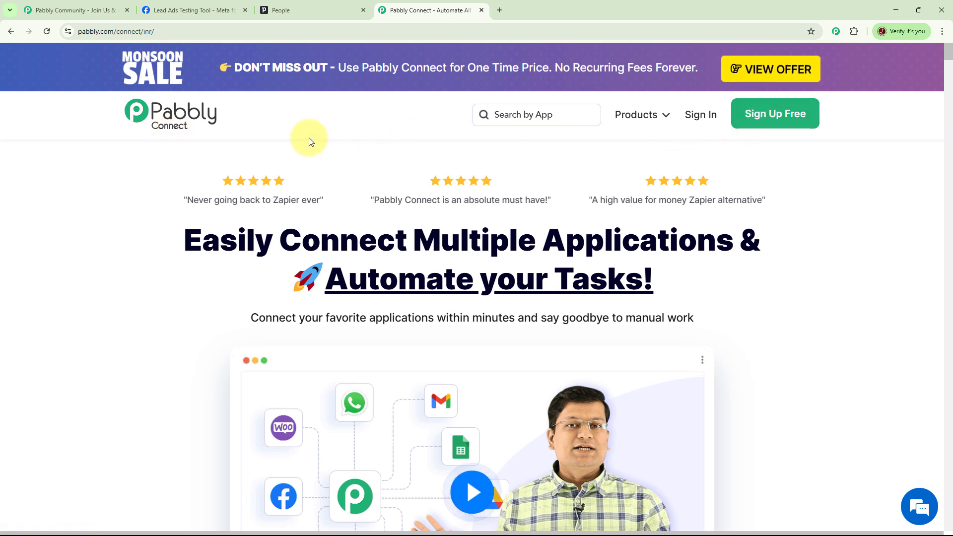
- Go through the Pabbly Connect site's sign-in to the list of Pabbly apps and launch Pabbly Connect
left_click(694, 119)
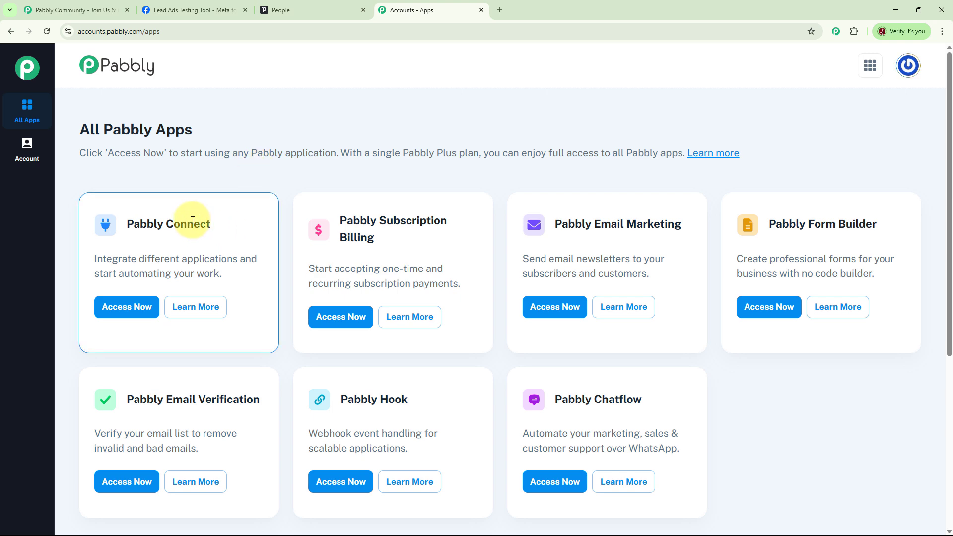
left_click(149, 306)
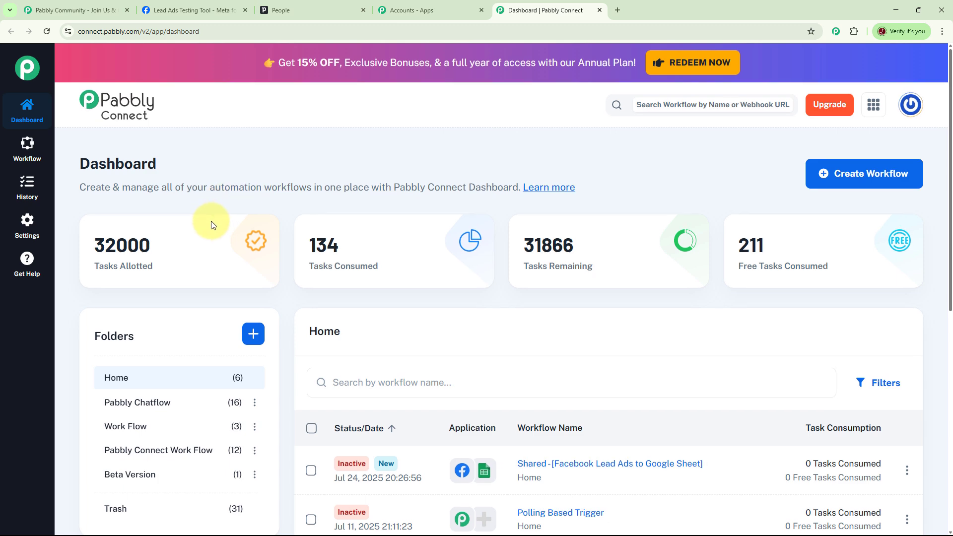
- Open the Pabbly Connect Work Flow folder on the dashboard and look through its workflows
scroll(207, 233, "down", 2)
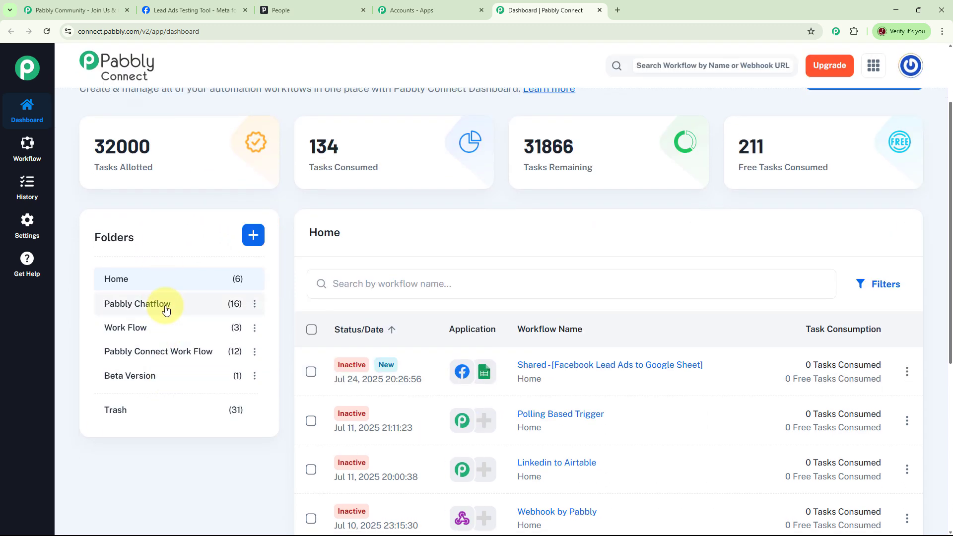
left_click(159, 352)
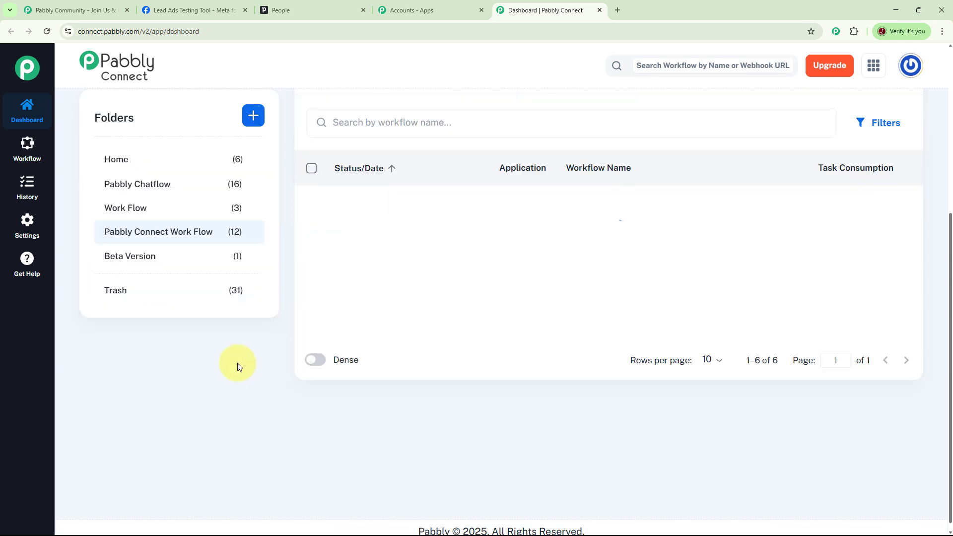
scroll(658, 392, "down", 7)
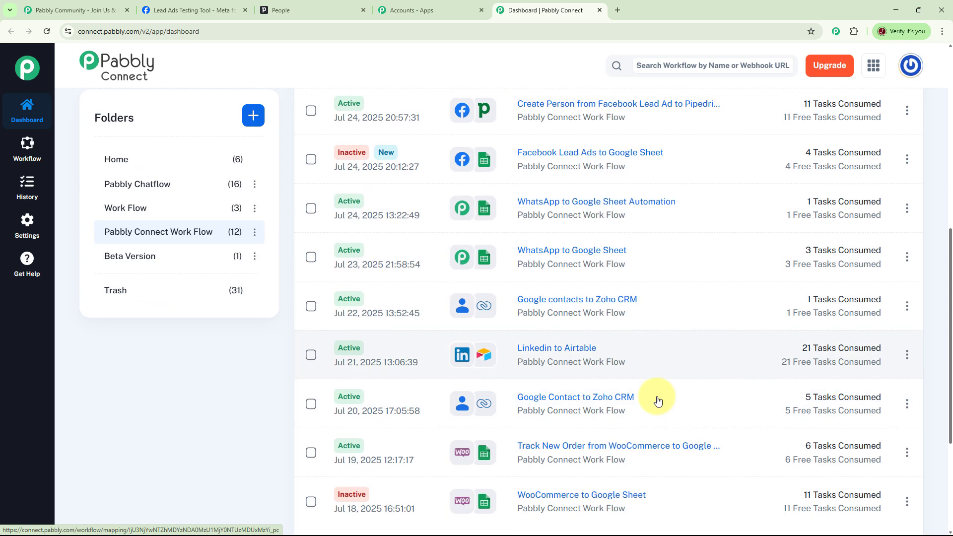
scroll(653, 380, "up", 4)
scroll(652, 373, "up", 5)
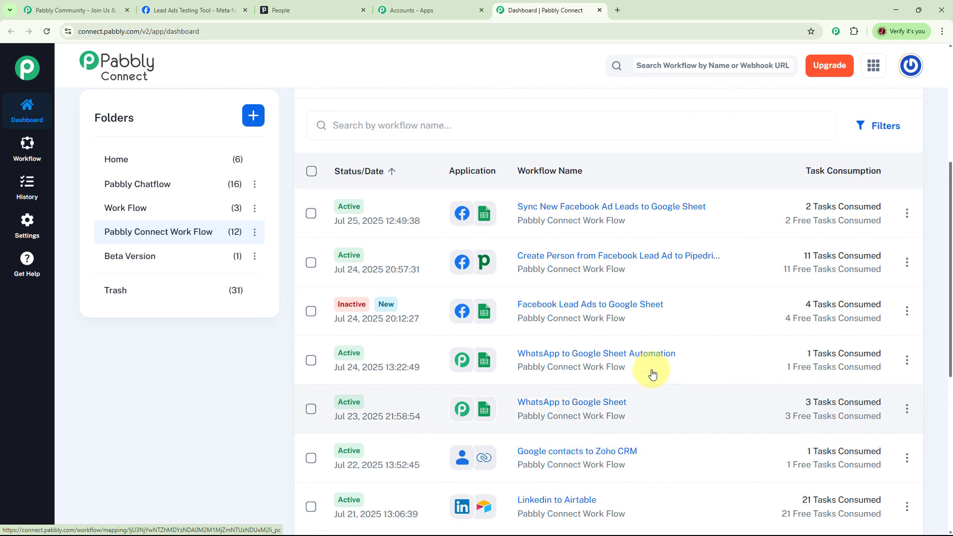
scroll(251, 291, "up", 3)
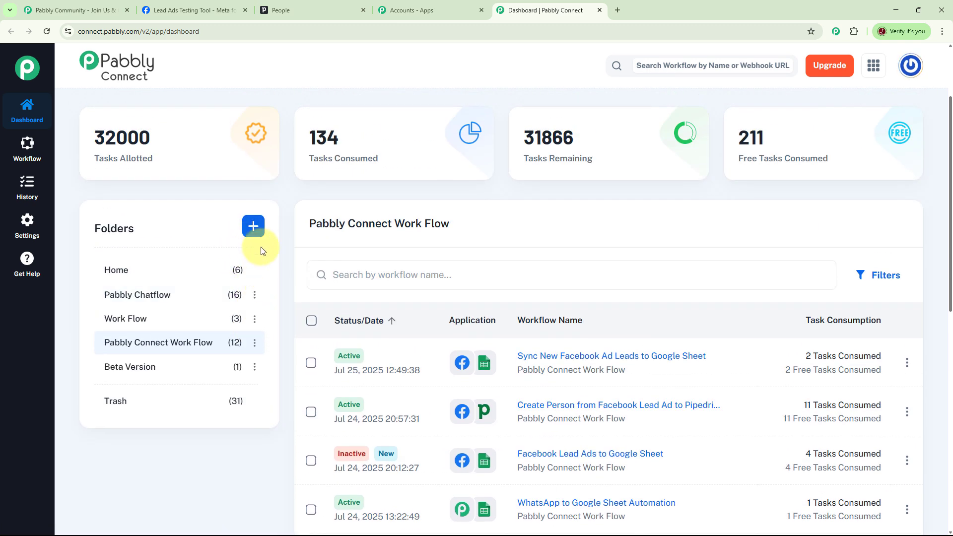
left_click(254, 230)
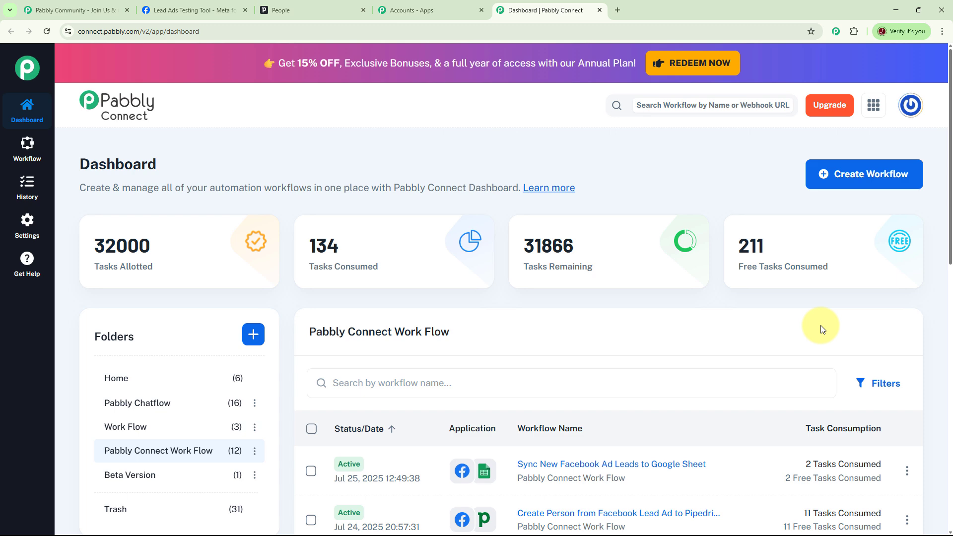
- Create a Classic builder workflow named "Create Person from Facebook Lead ad in Pipedrive" in the Pabbly Connect Work Flow folder
left_click(864, 180)
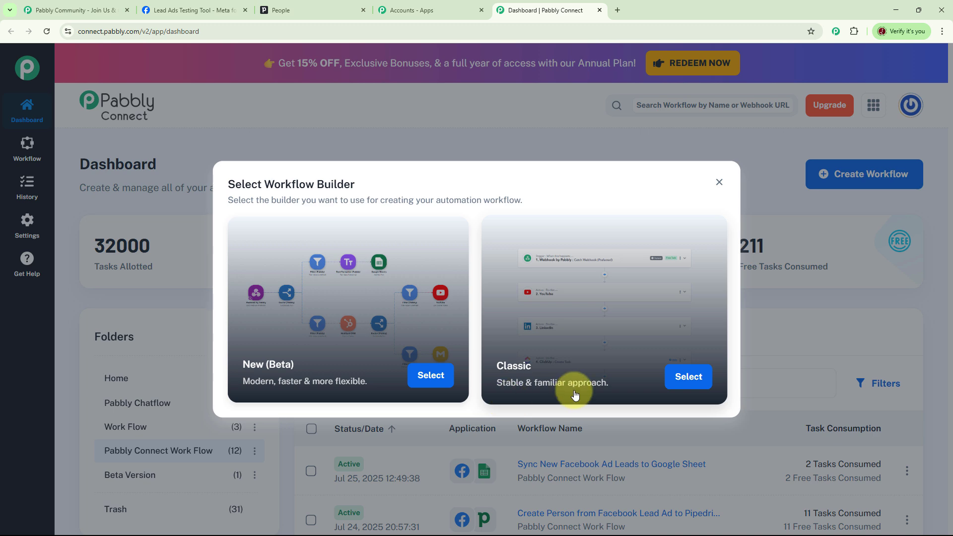
left_click(650, 360)
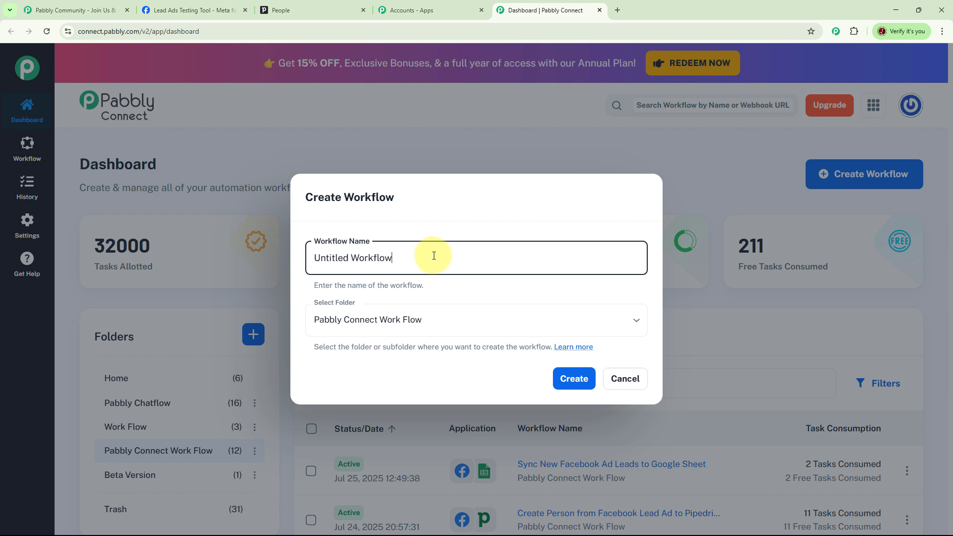
key("ctrl+a")
type("Create Person from Facebook Lead ad in Pipedrive")
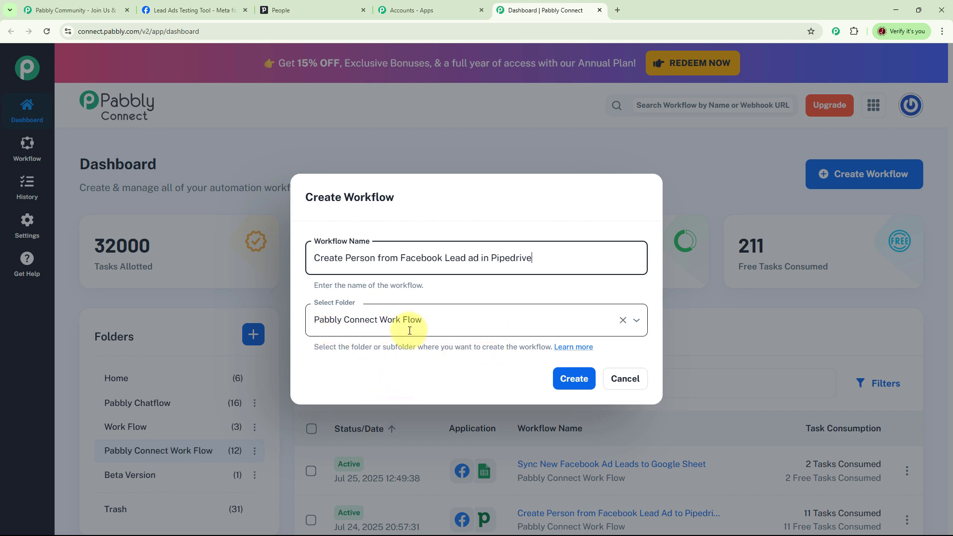
left_click(582, 389)
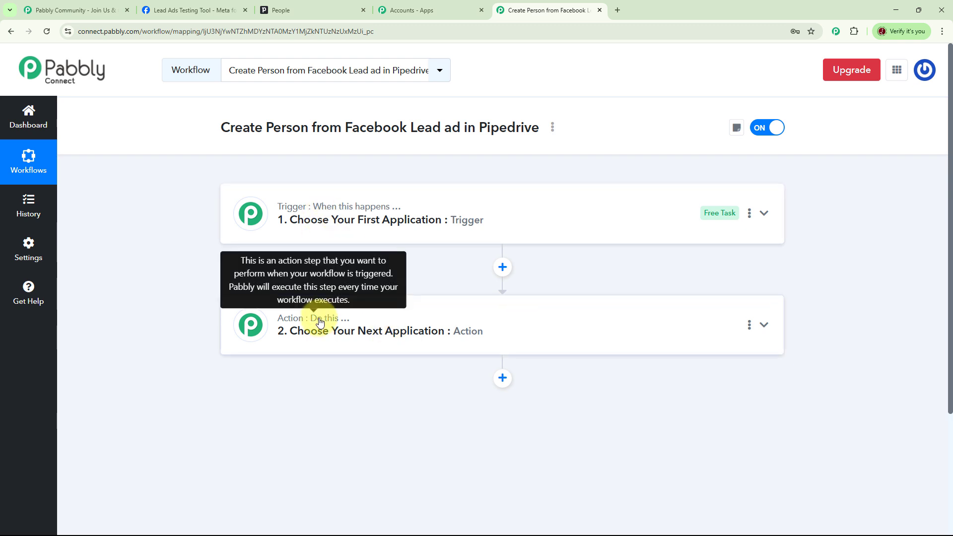
- Set the trigger to Facebook Lead Ads with the New Lead Instant event, using the existing connection Facebook Lead Ads #1
mouse_move(308, 219)
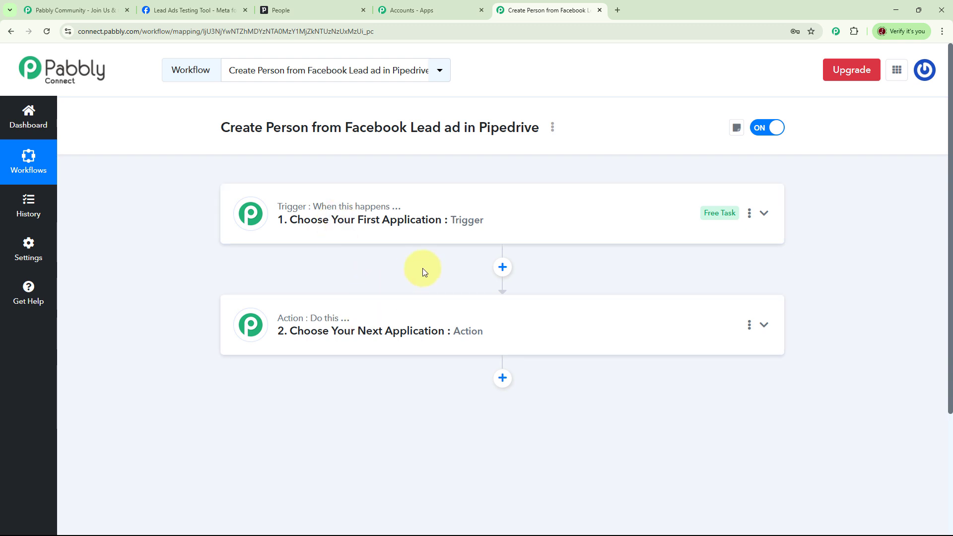
left_click(348, 221)
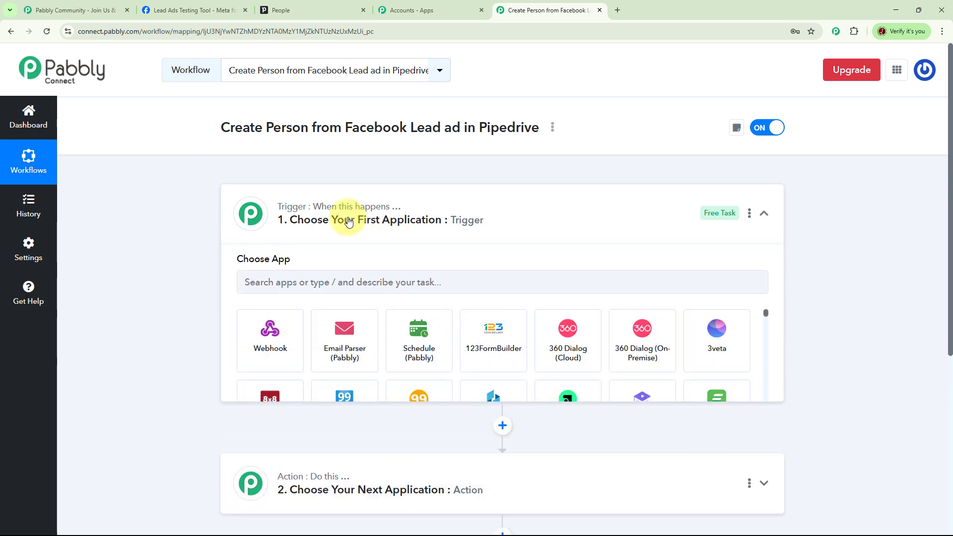
left_click(334, 286)
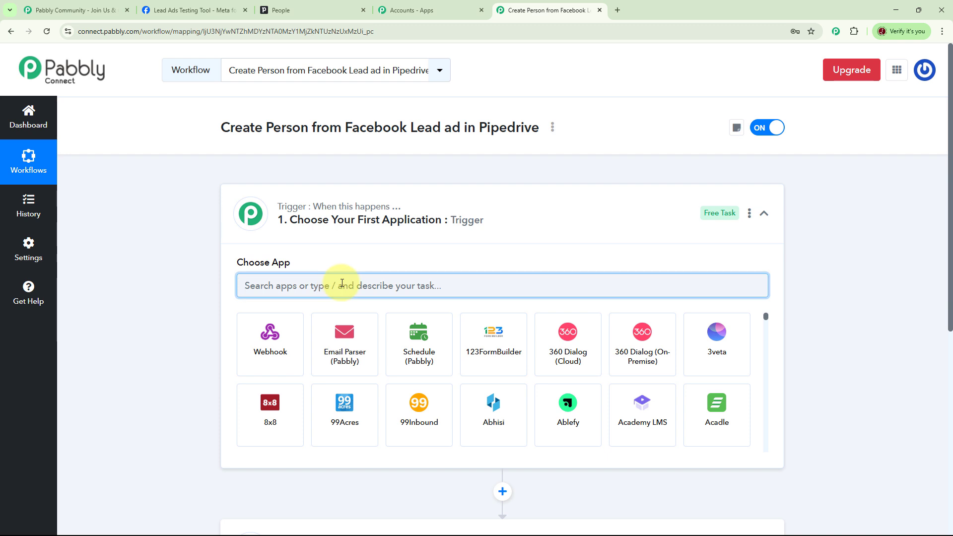
type("face")
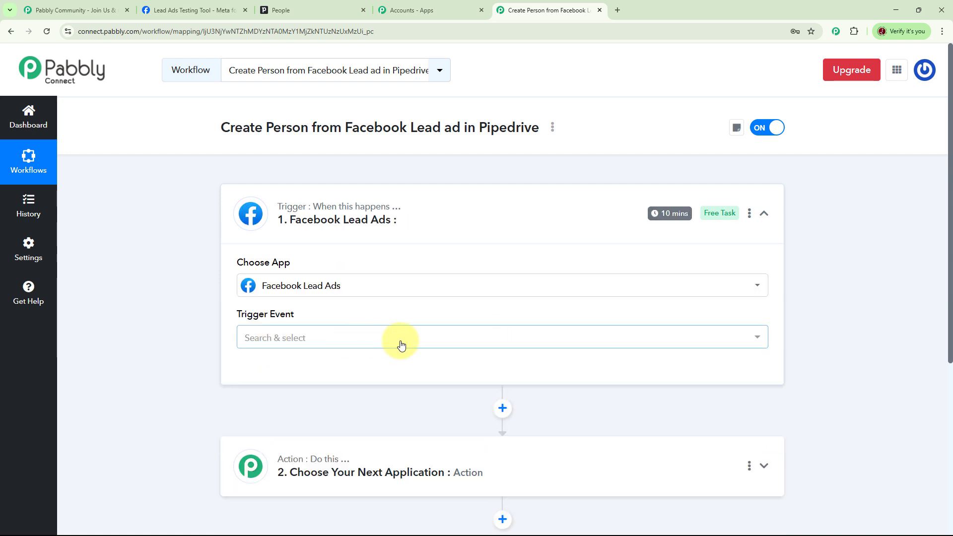
left_click(400, 341)
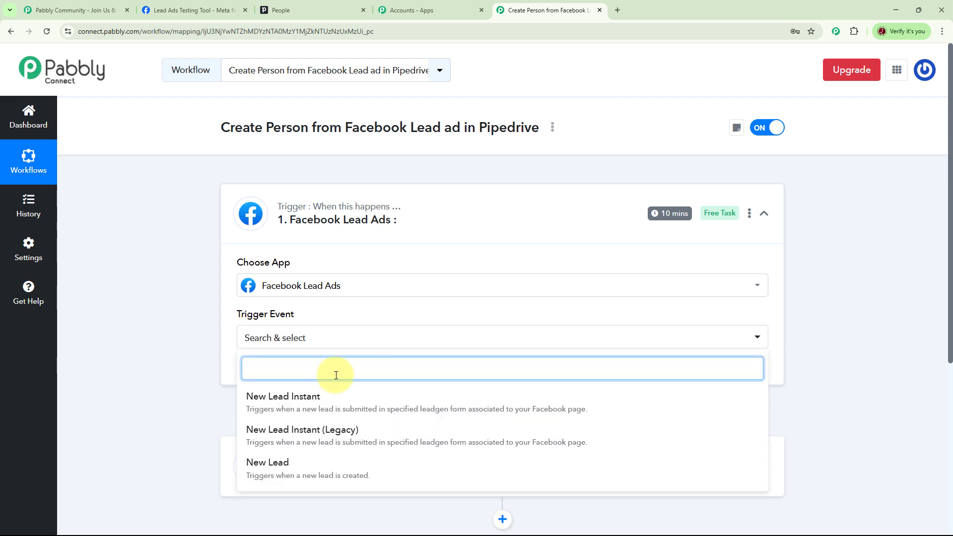
left_click(329, 407)
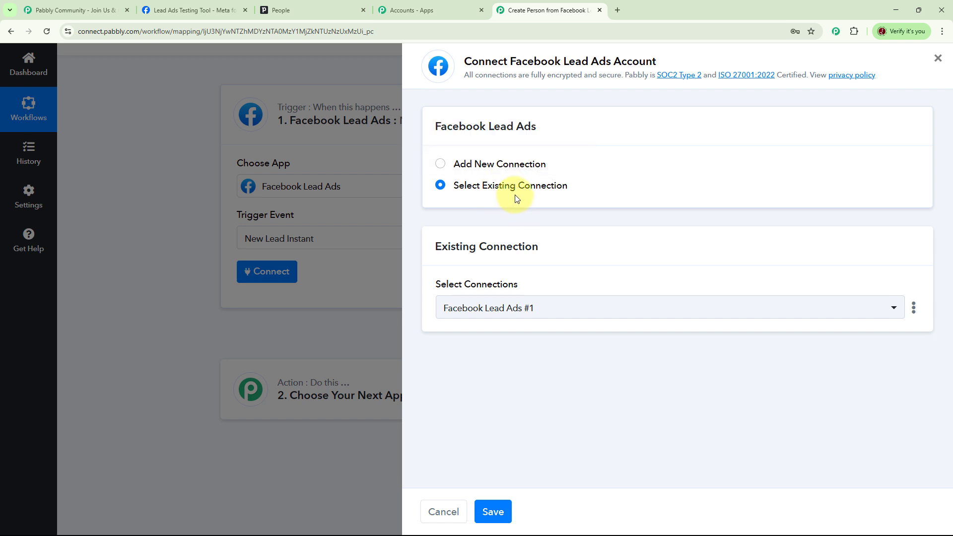
left_click(499, 511)
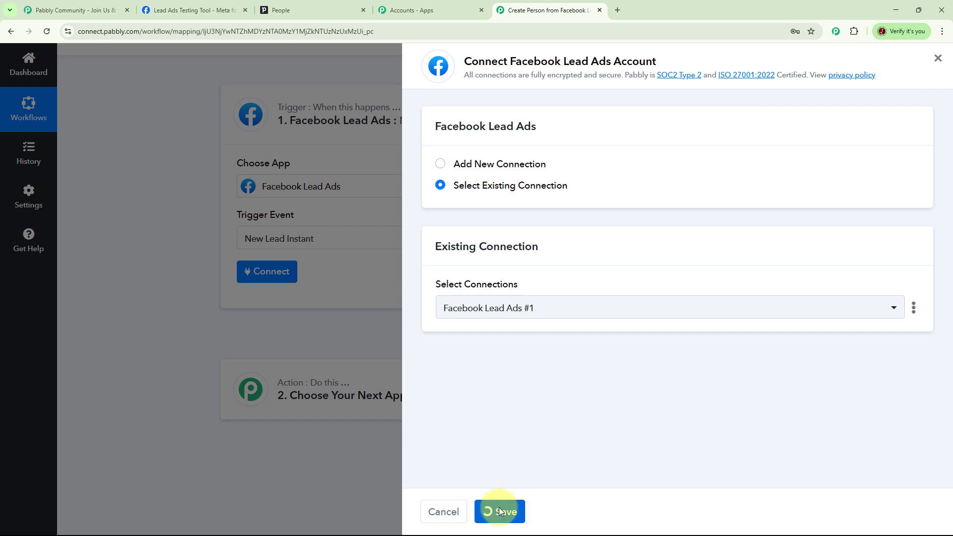
scroll(571, 225, "down", 1)
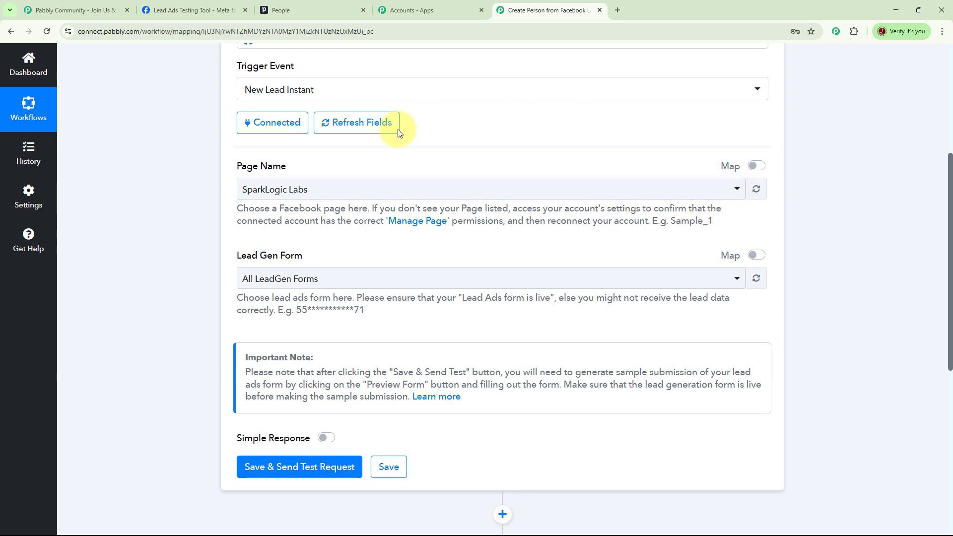
- Set the trigger's page to Digital Dynamics and its lead gen form to Digital Dynamics Lead Form, matching the Meta Lead Ads Testing Tool
left_click(195, 15)
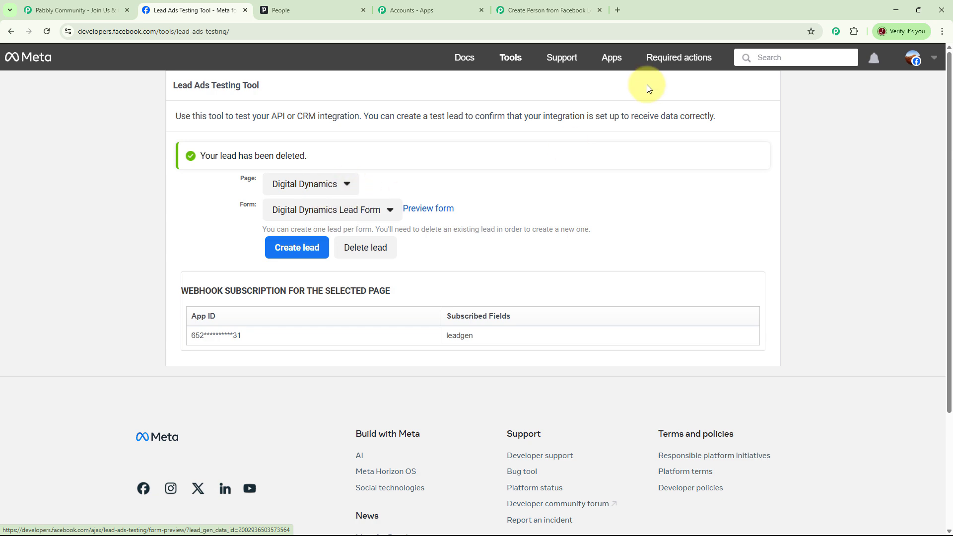
left_click(549, 10)
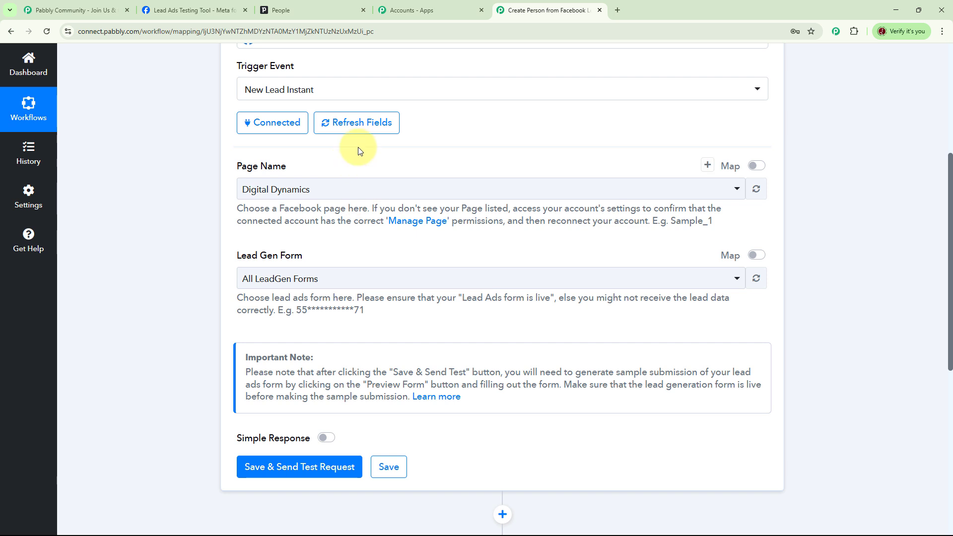
left_click(189, 11)
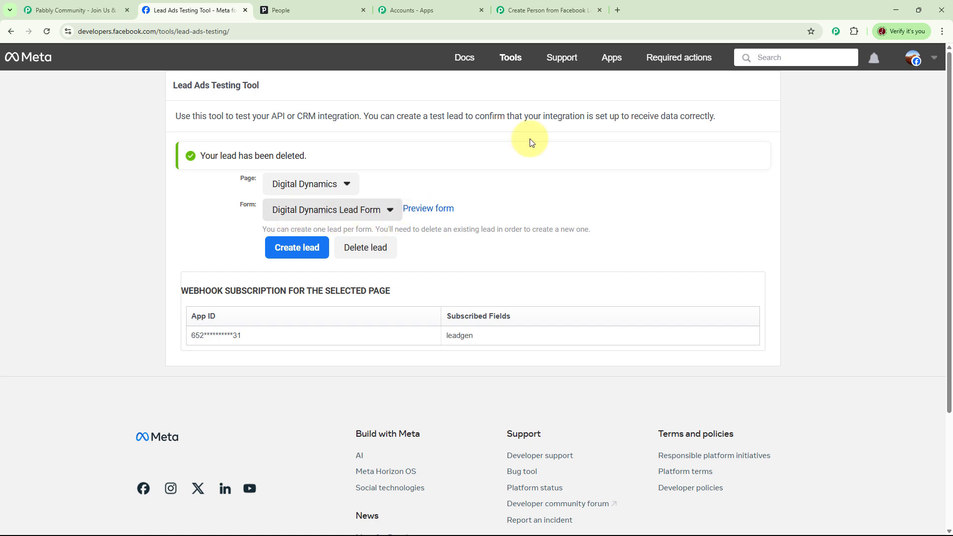
left_click(538, 7)
left_click(695, 278)
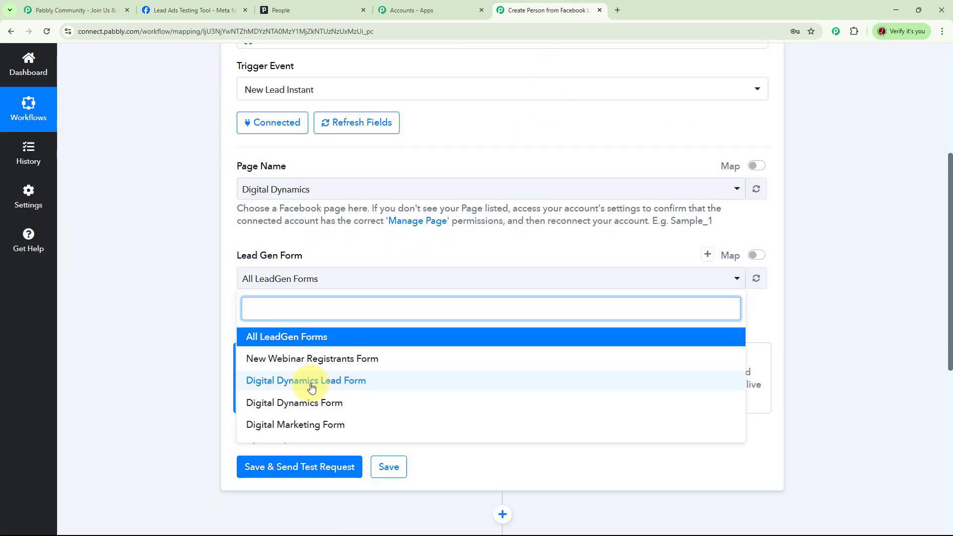
left_click(312, 380)
scroll(298, 276, "down", 4)
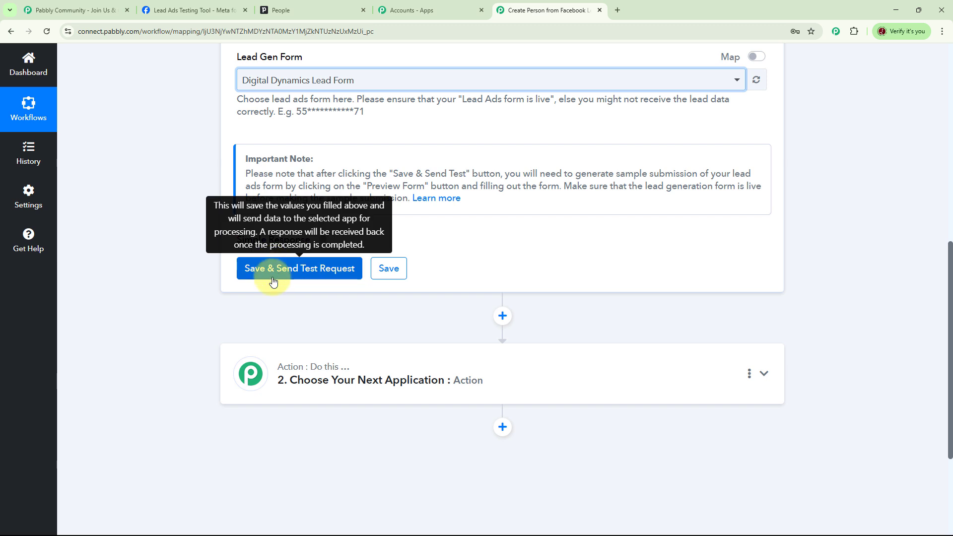
- Save the trigger with a test request and submit a test lead through the form preview in Meta's Lead Ads Testing Tool
left_click(298, 272)
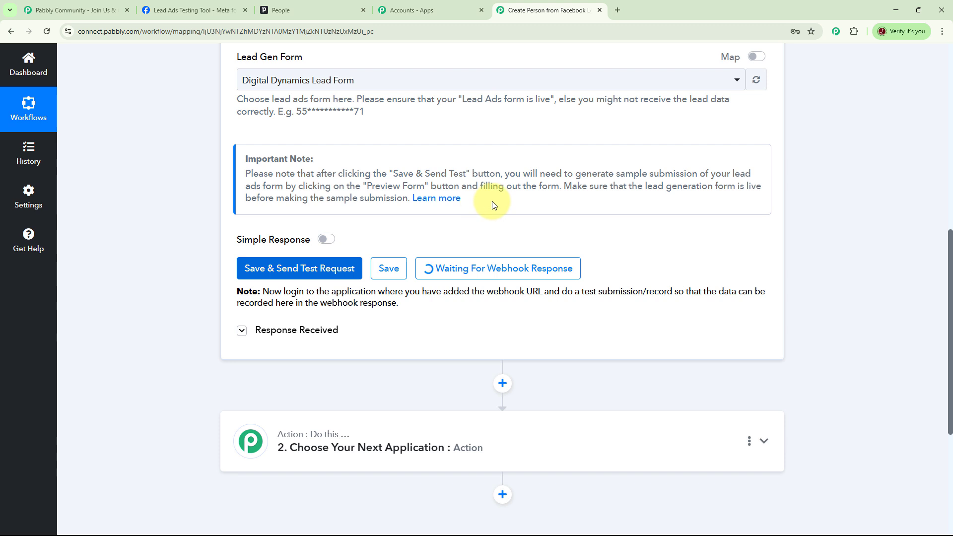
left_click(182, 12)
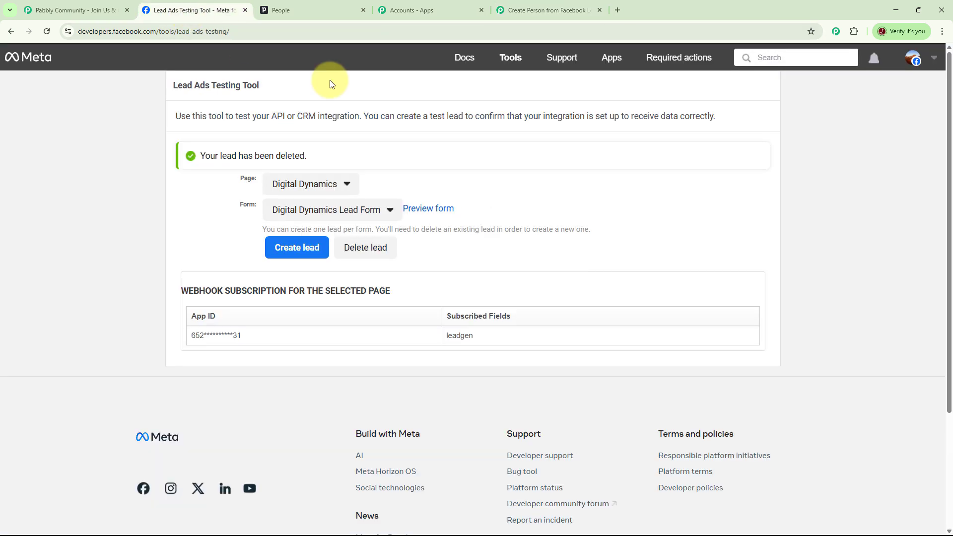
left_click(430, 212)
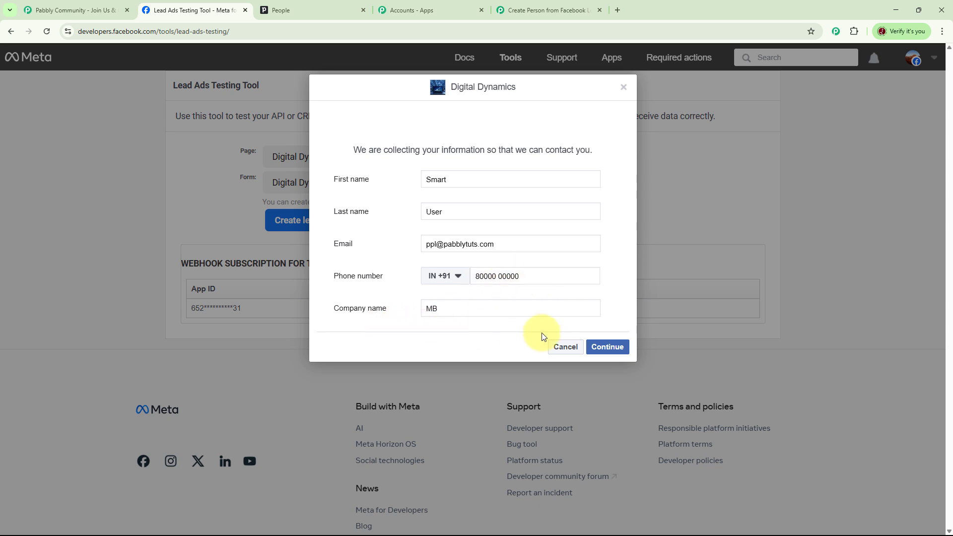
left_click(609, 351)
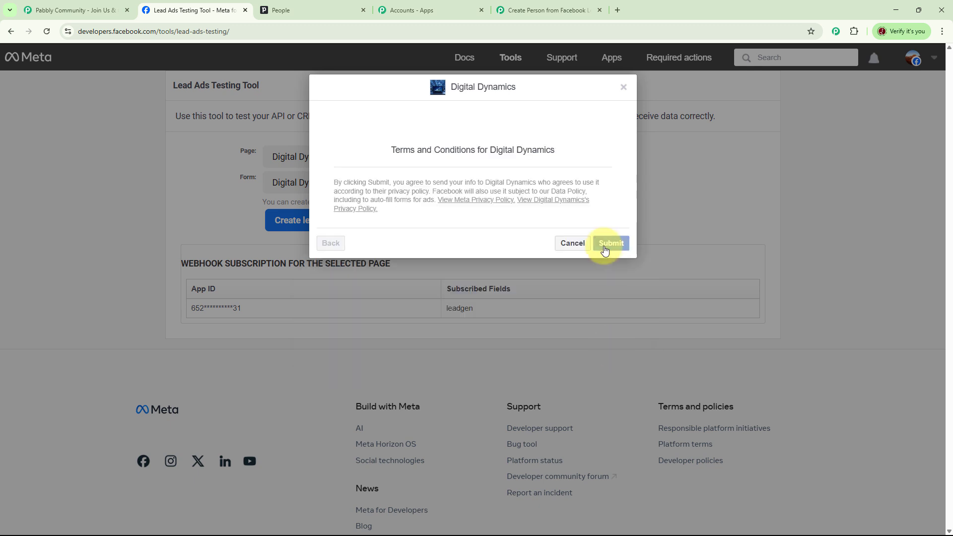
left_click(604, 247)
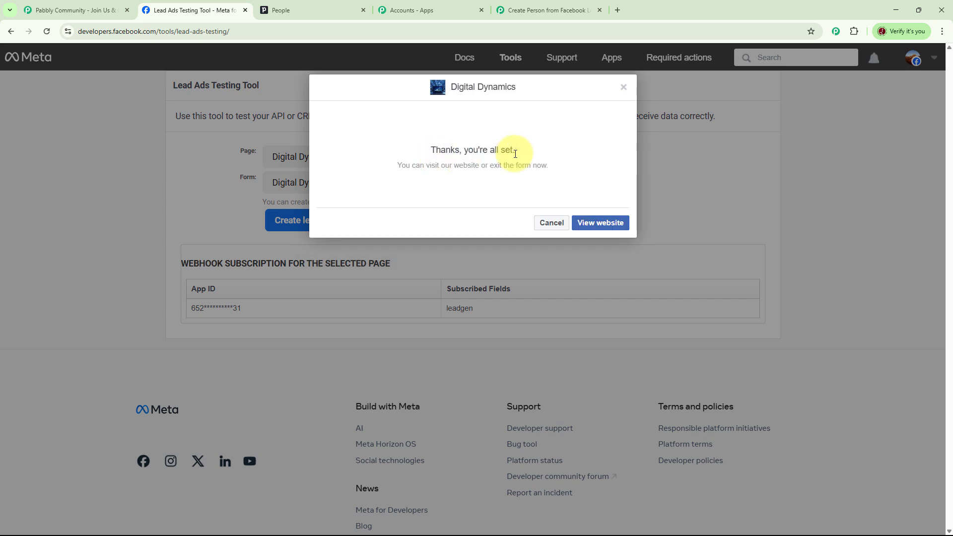
- Return to the Pabbly Connect workflow and examine the lead data in the trigger's received response
left_click(562, 9)
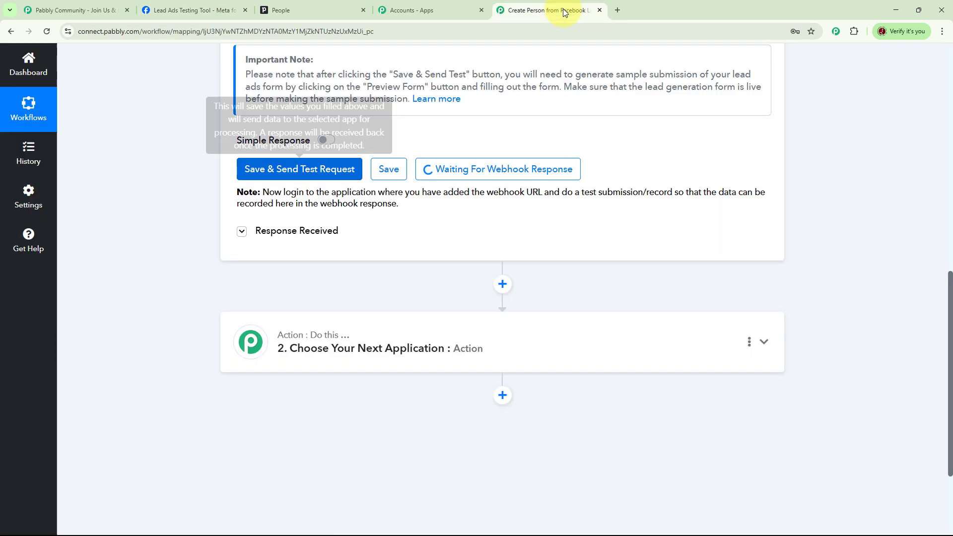
scroll(772, 265, "down", 2)
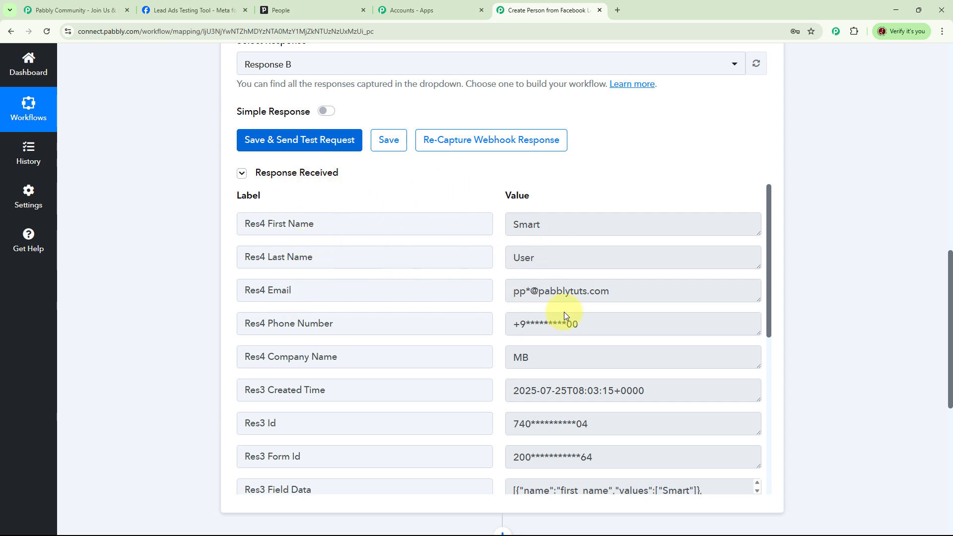
scroll(645, 289, "down", 1)
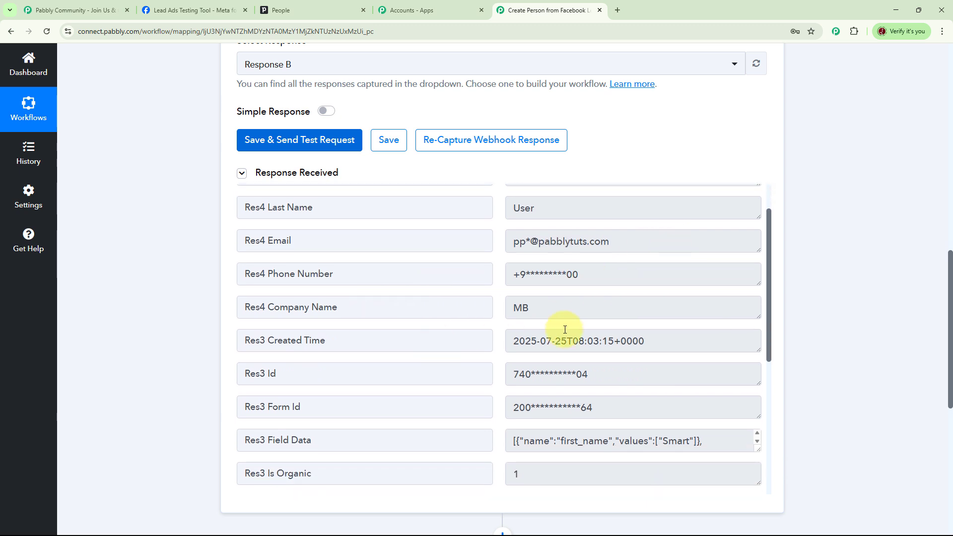
scroll(637, 311, "down", 8)
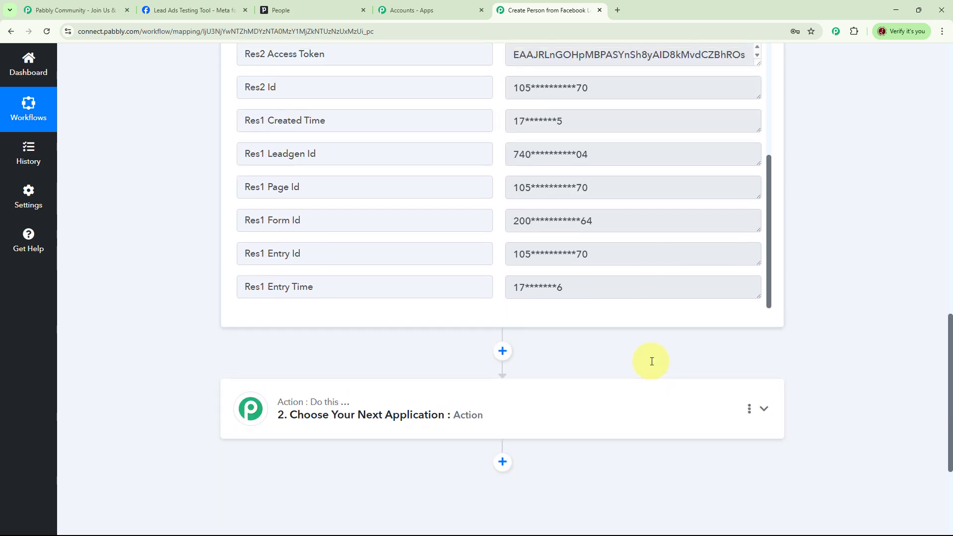
scroll(650, 360, "up", 5)
scroll(651, 360, "up", 2)
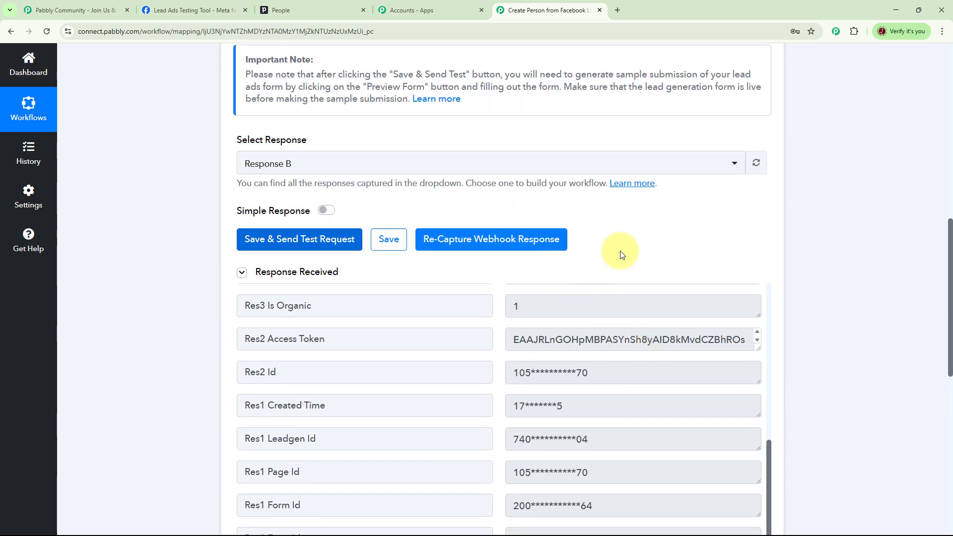
scroll(599, 321, "down", 9)
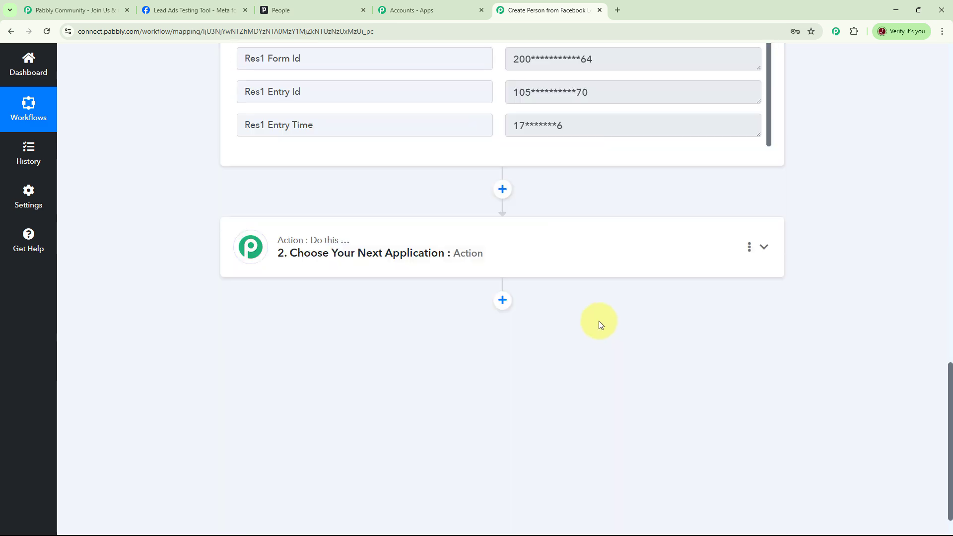
- Set the action to Pipedrive with the Create a Person event, using the existing connection Pipedrive #1
left_click(361, 256)
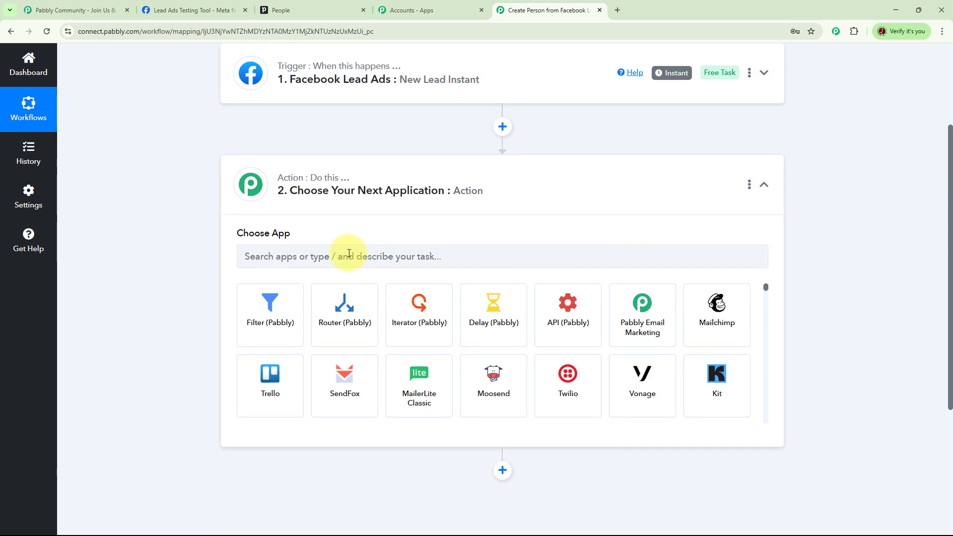
left_click(344, 253)
type("piped")
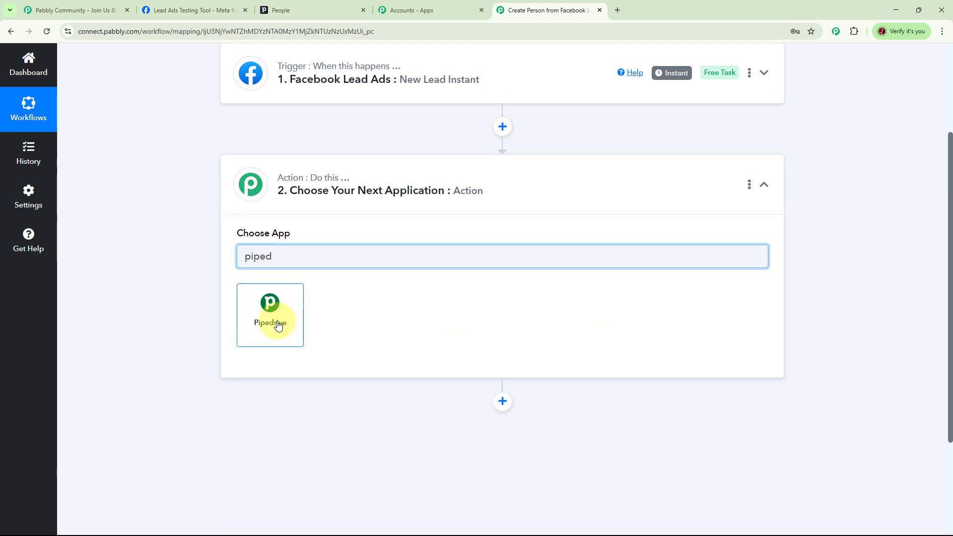
left_click(278, 323)
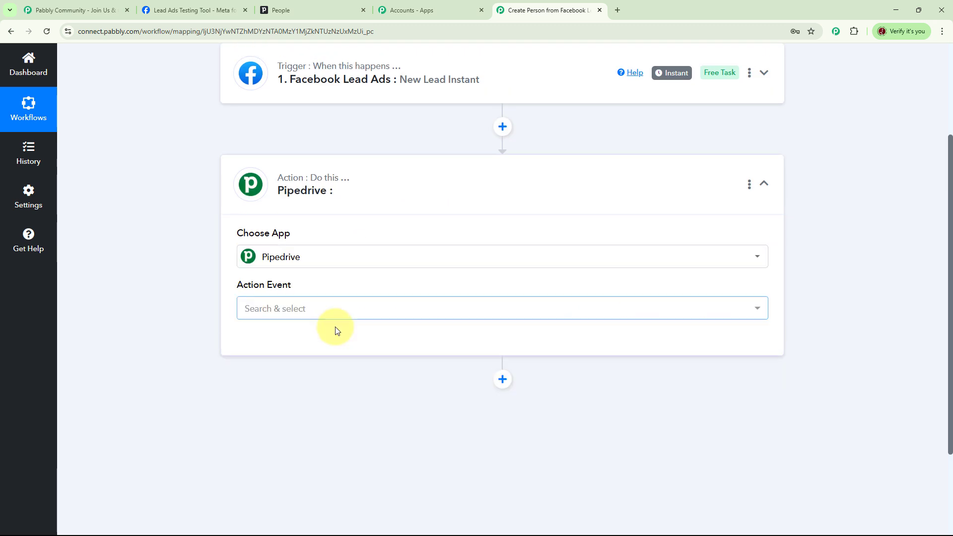
left_click(747, 312)
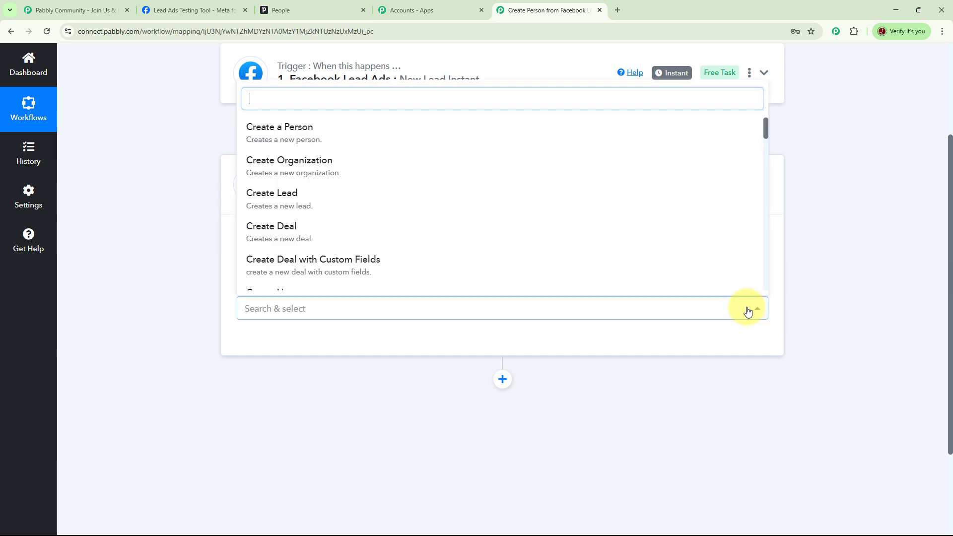
left_click(293, 142)
left_click(276, 342)
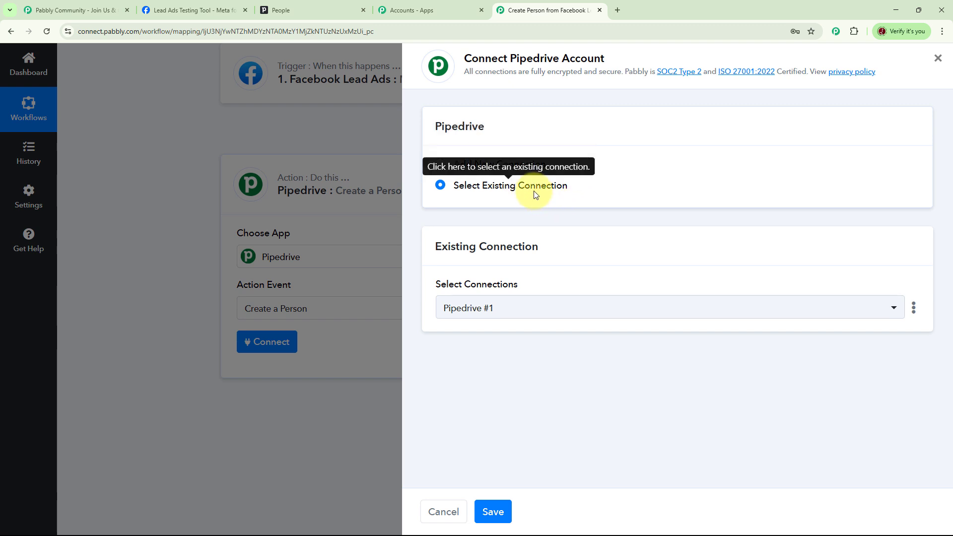
left_click(496, 516)
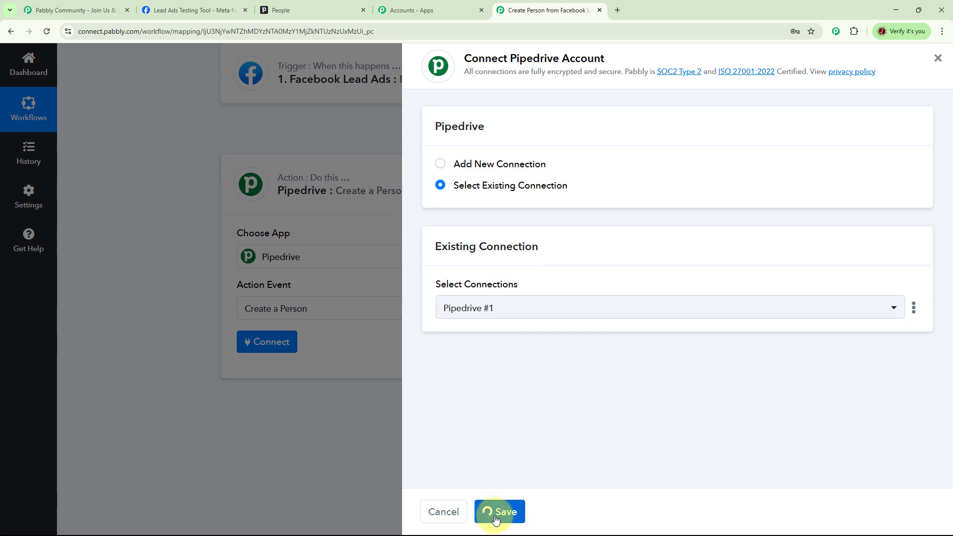
- Look through the Create a Person fields of the Pipedrive action, from Name down to Last Name
scroll(655, 185, "down", 4)
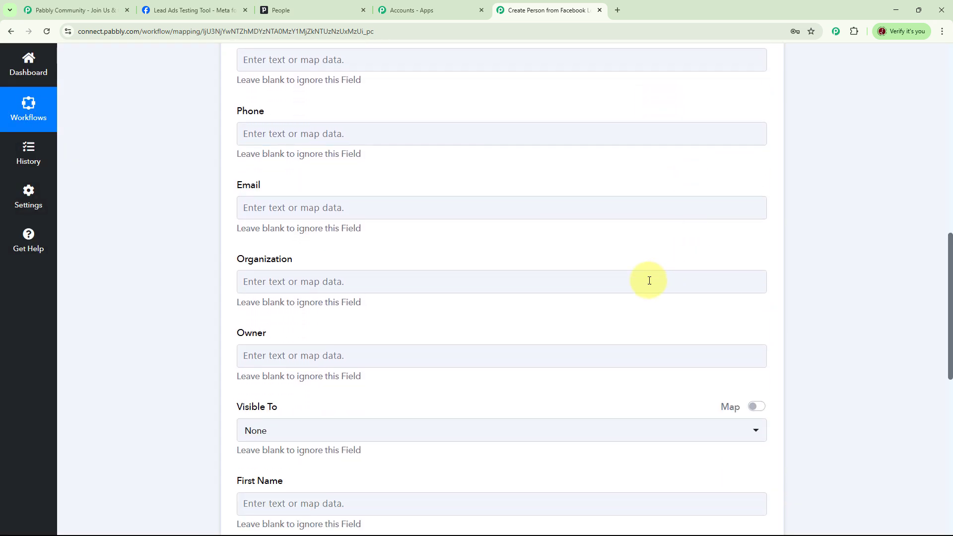
scroll(645, 281, "up", 8)
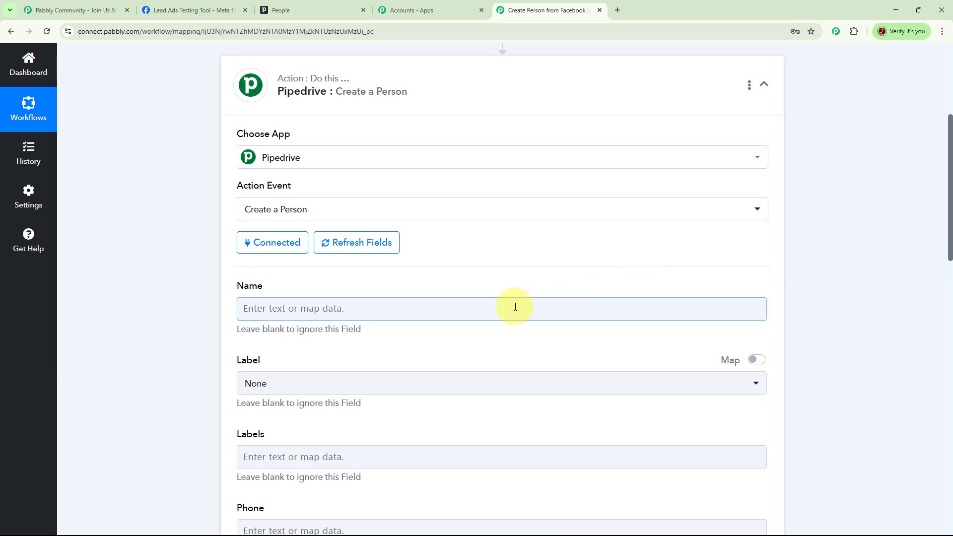
scroll(516, 307, "down", 6)
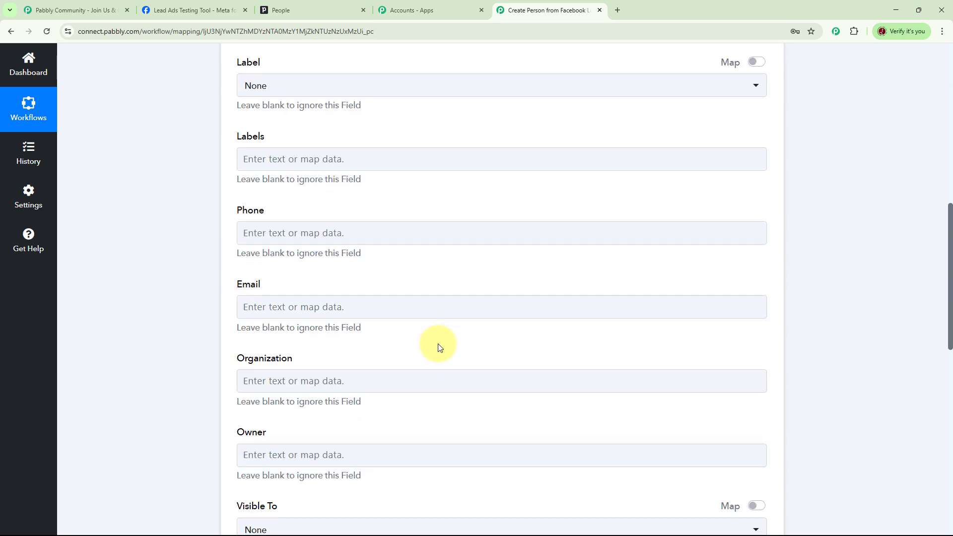
scroll(440, 348, "down", 5)
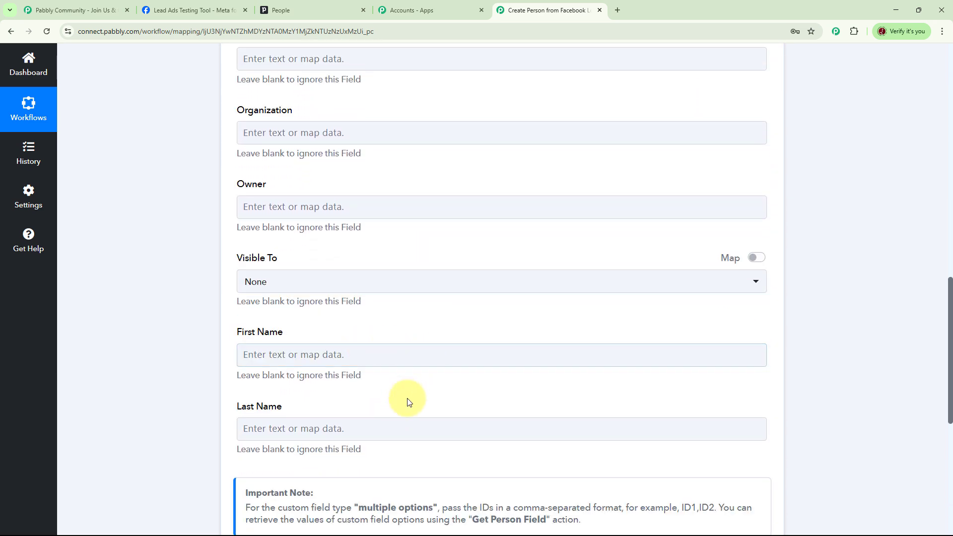
scroll(439, 402, "down", 2)
scroll(541, 362, "up", 1)
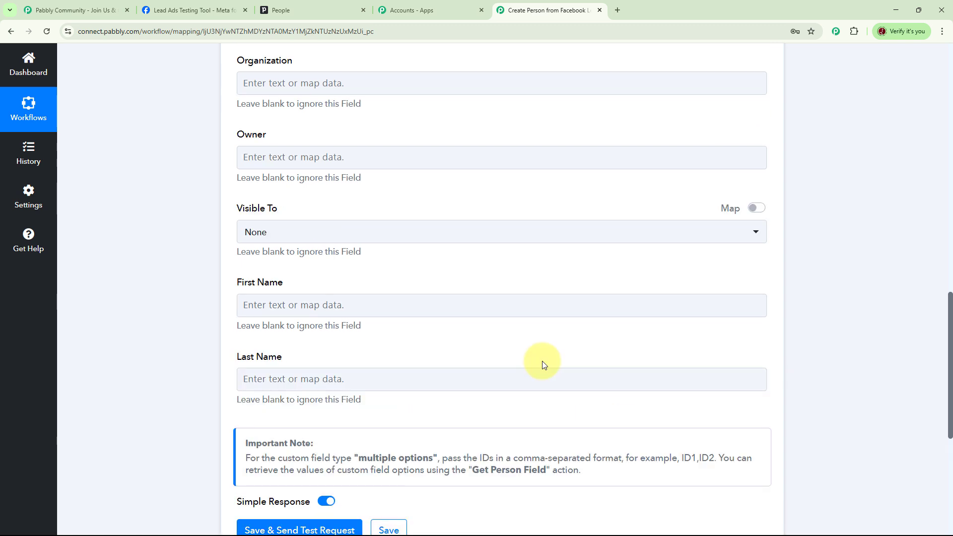
- Open the First Name field's mapping data and review the Facebook Lead Ads trigger and the Pipedrive action's fields
left_click(393, 304)
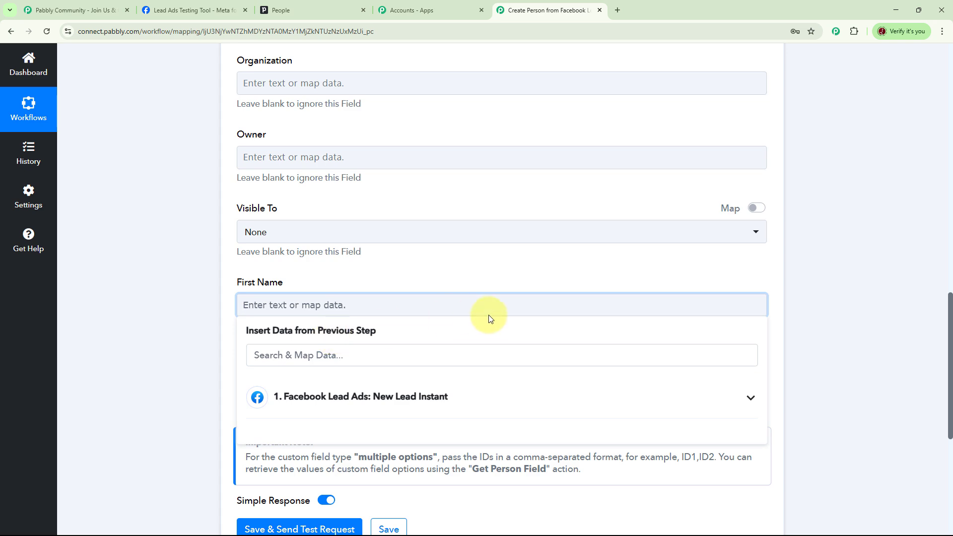
scroll(494, 315, "up", 1)
scroll(510, 313, "up", 15)
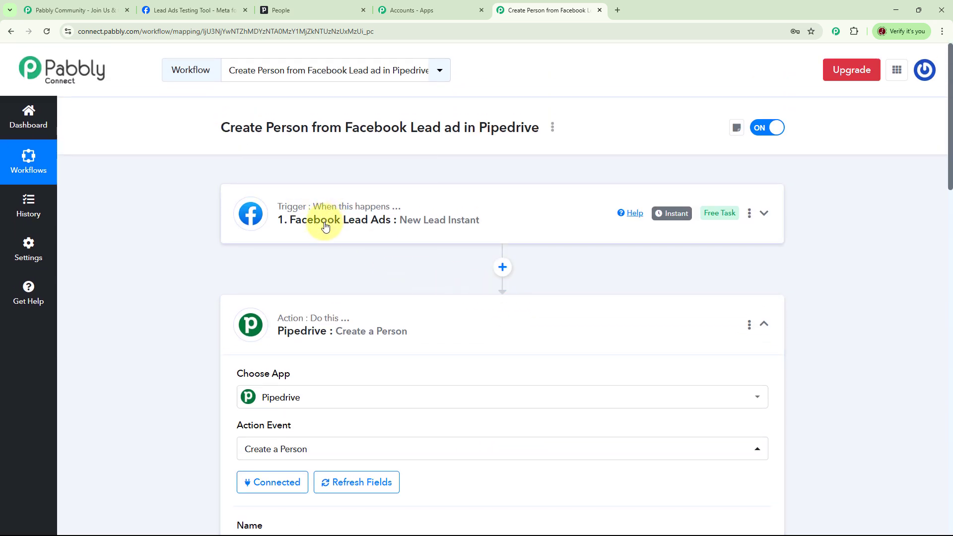
scroll(500, 240, "down", 7)
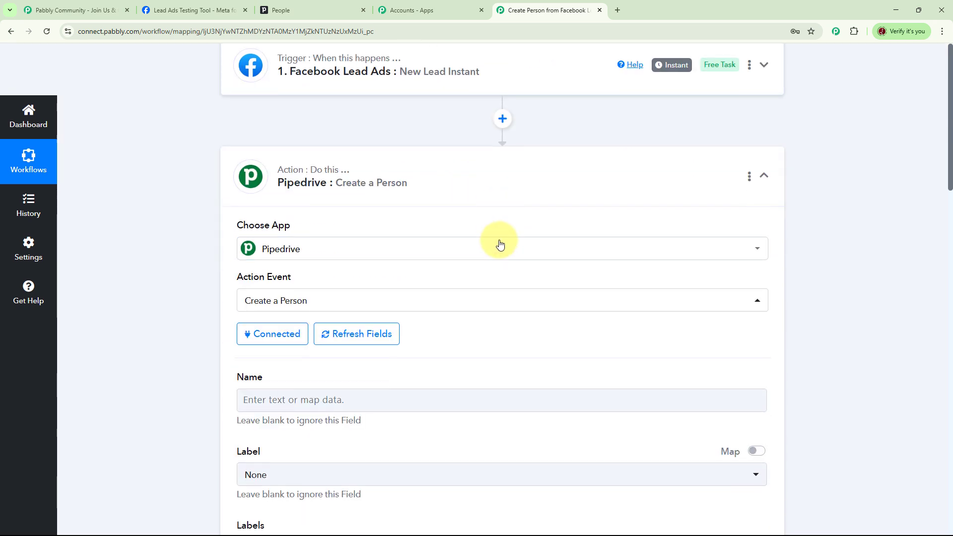
scroll(528, 249, "down", 6)
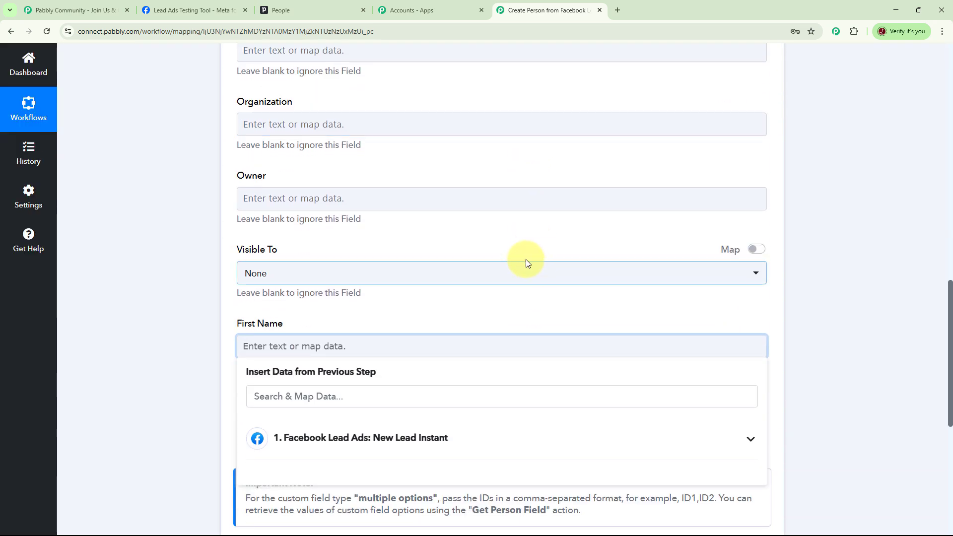
scroll(431, 296, "down", 4)
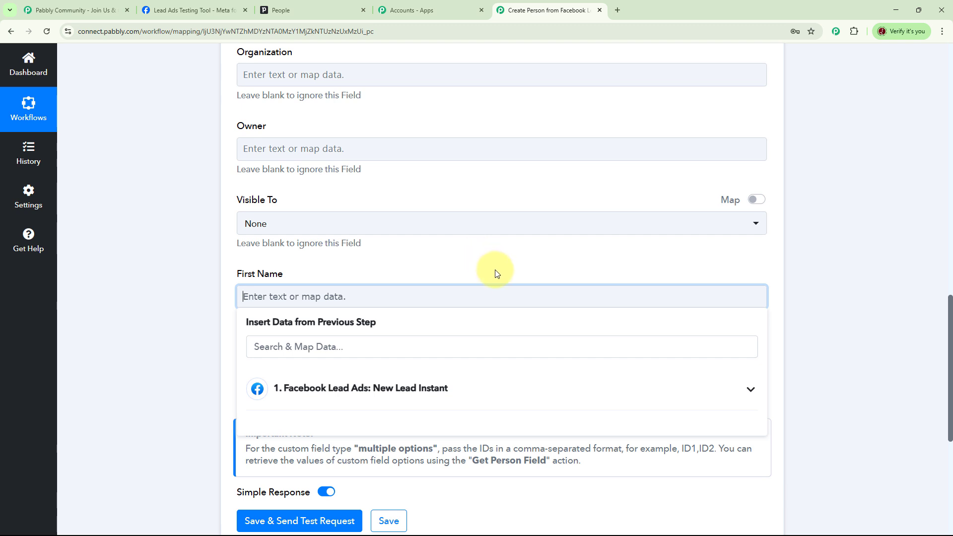
scroll(497, 274, "down", 2)
scroll(497, 274, "up", 4)
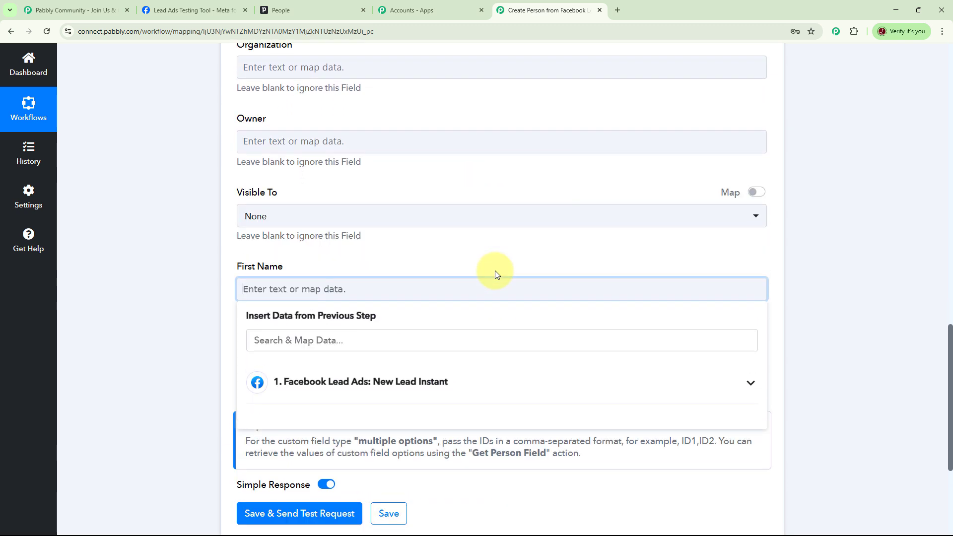
scroll(497, 274, "up", 1)
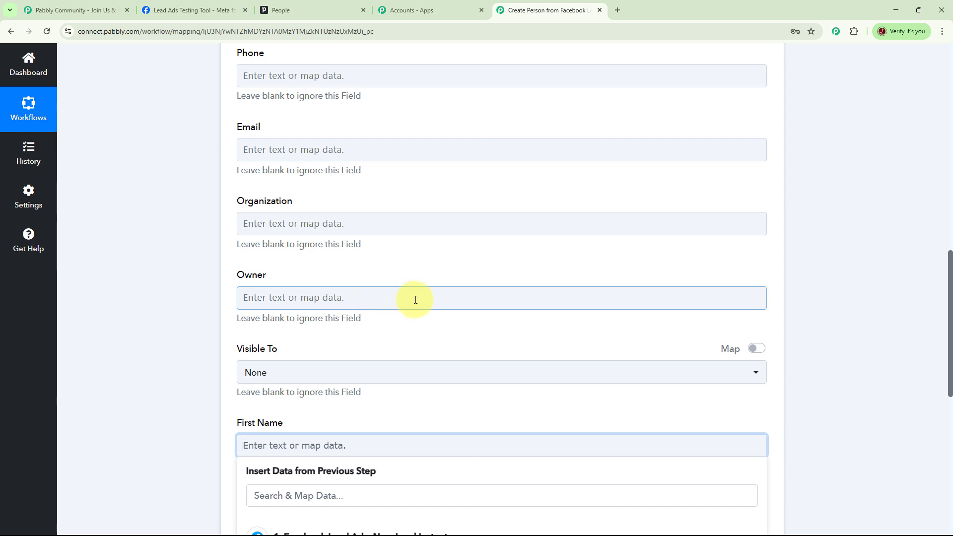
scroll(427, 305, "down", 3)
scroll(427, 305, "up", 7)
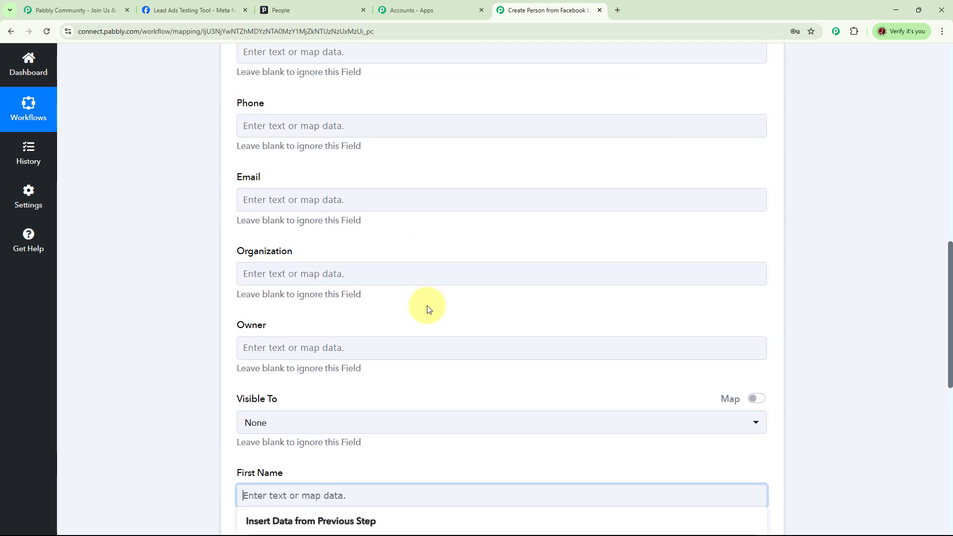
scroll(444, 303, "up", 4)
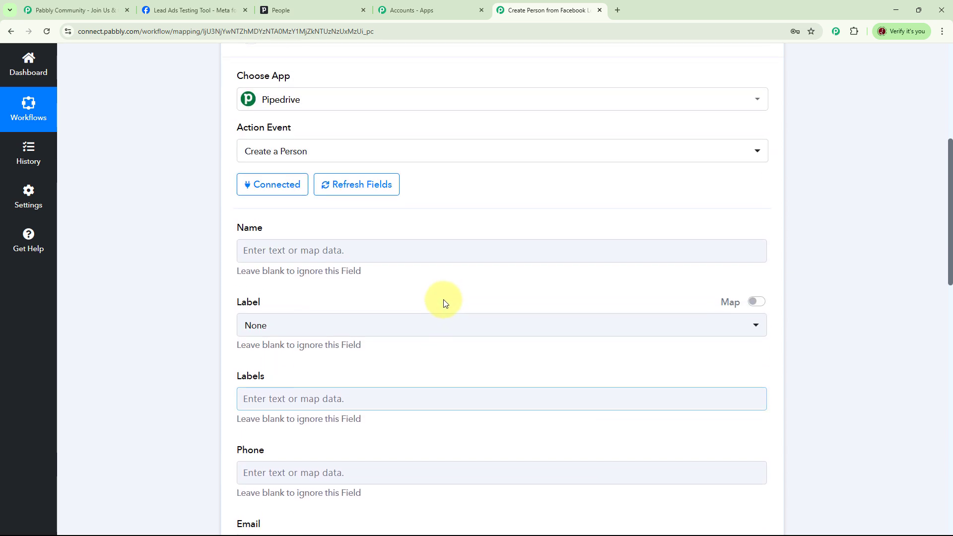
- Map the Name field to Res4 First Name followed by Res4 Last Name from the Facebook Lead Ads trigger
left_click(318, 253)
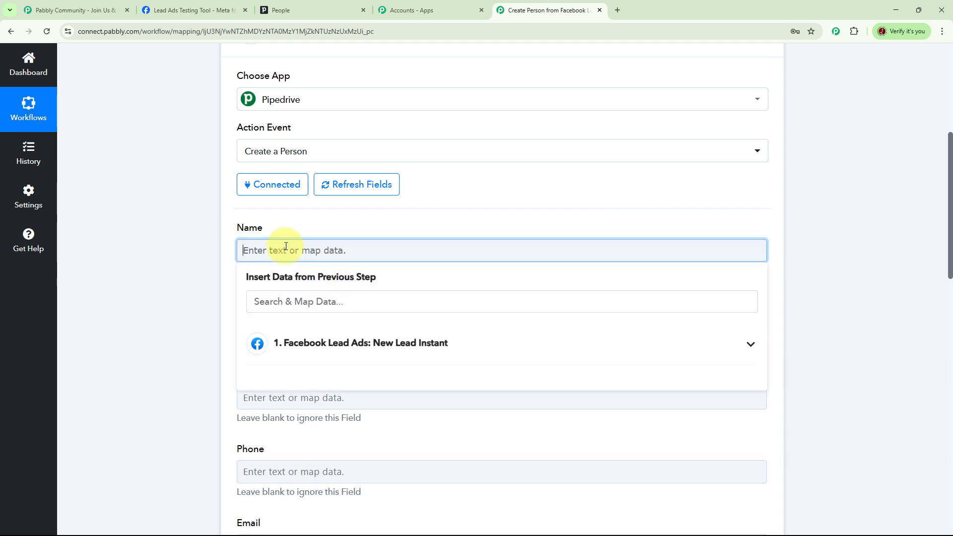
left_click(318, 349)
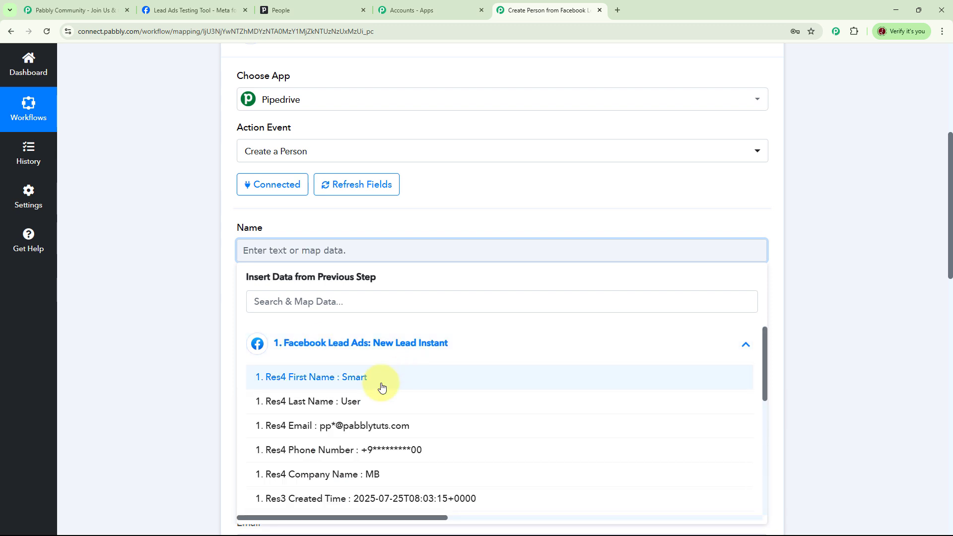
left_click(348, 386)
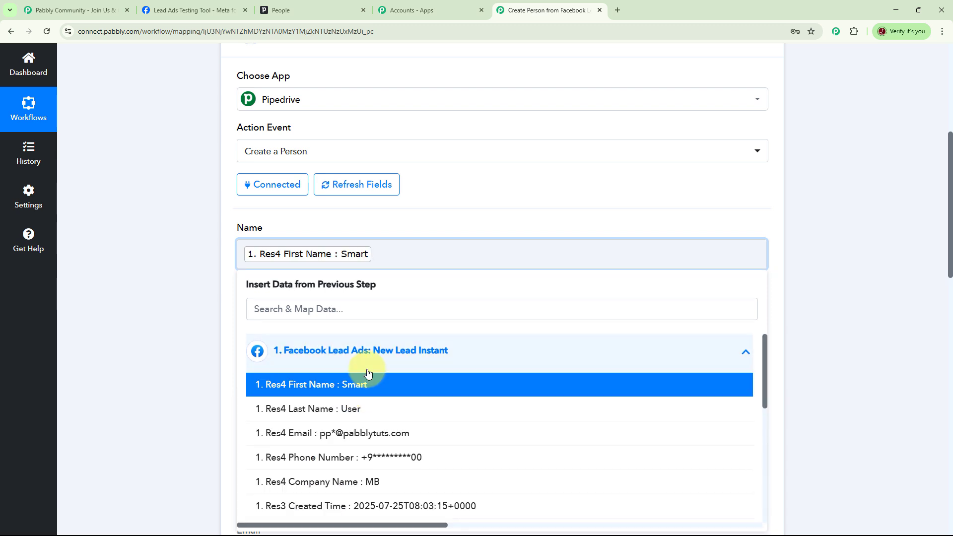
left_click(355, 410)
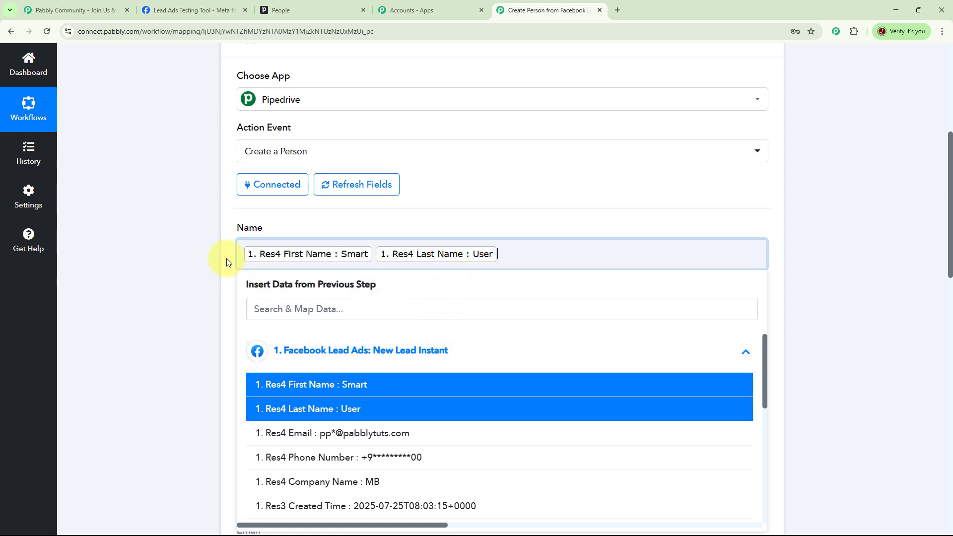
left_click(195, 278)
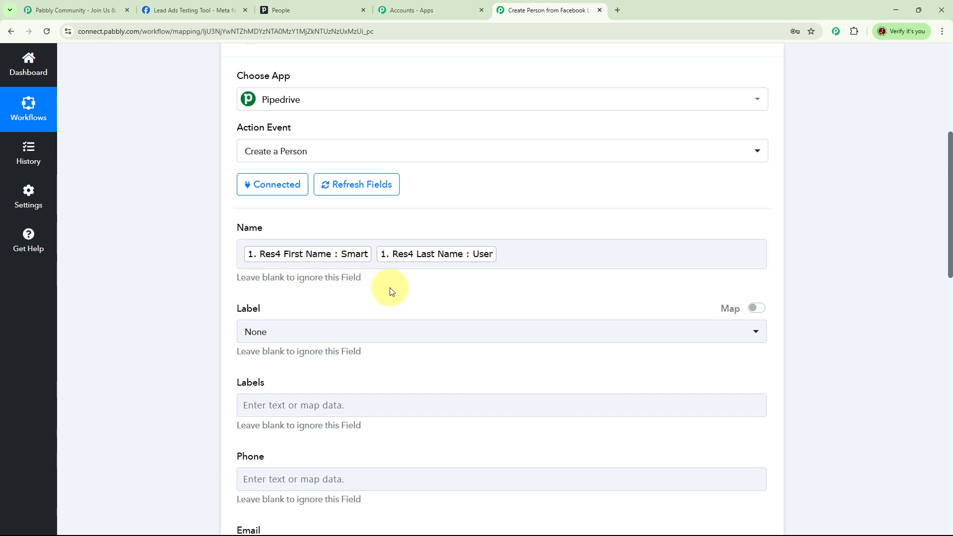
- Set the person's Label to Hot lead
scroll(374, 287, "down", 1)
left_click(746, 286)
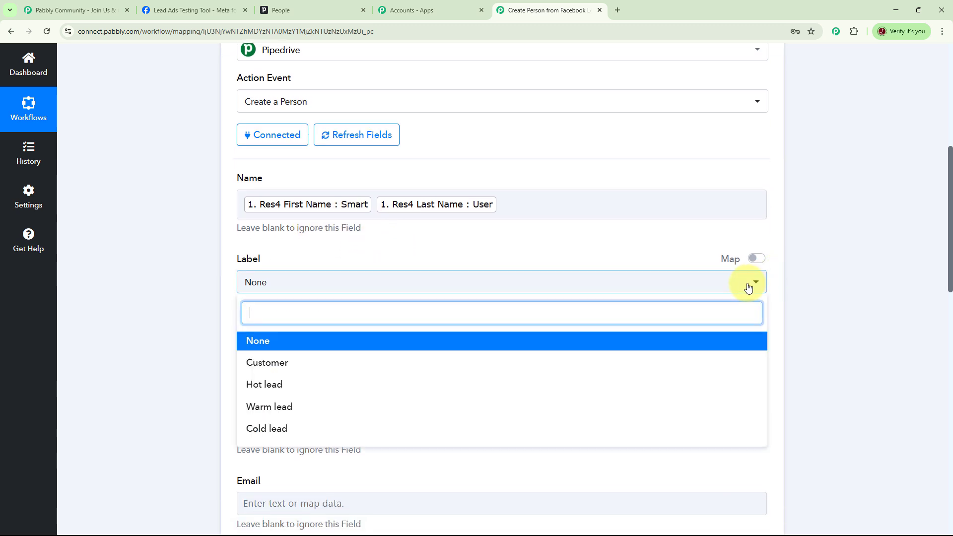
left_click(267, 385)
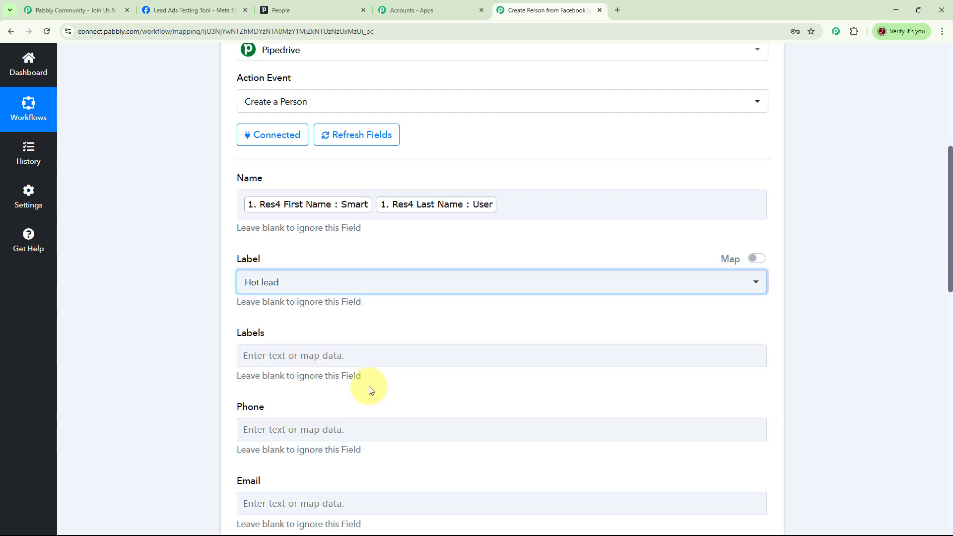
- Map the Phone field to Res4 Phone Number from the Facebook Lead Ads trigger
scroll(292, 214, "down", 3)
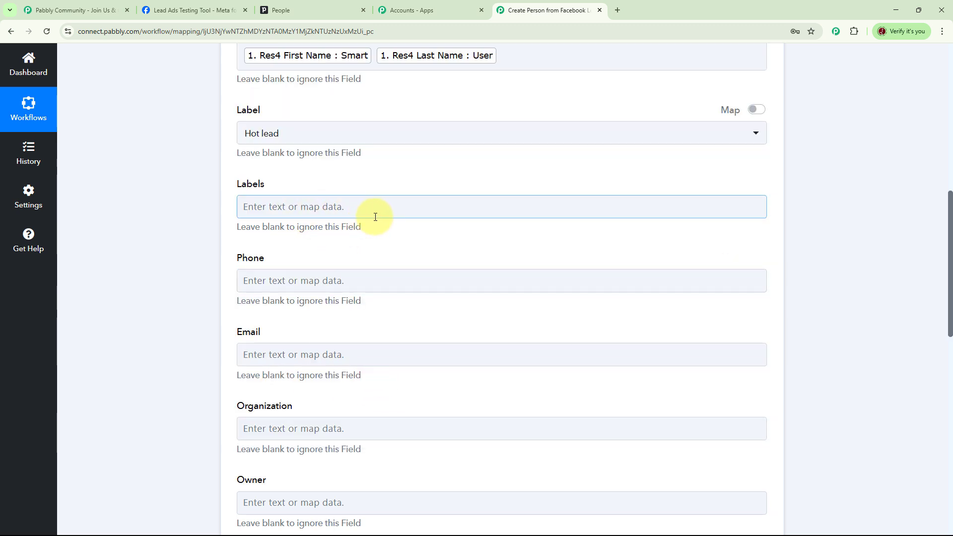
scroll(367, 233, "down", 1)
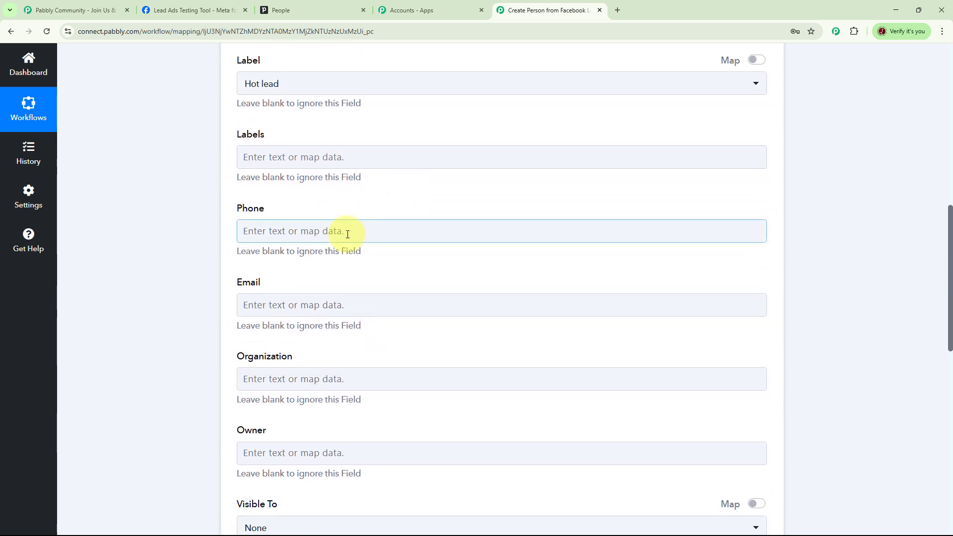
left_click(347, 233)
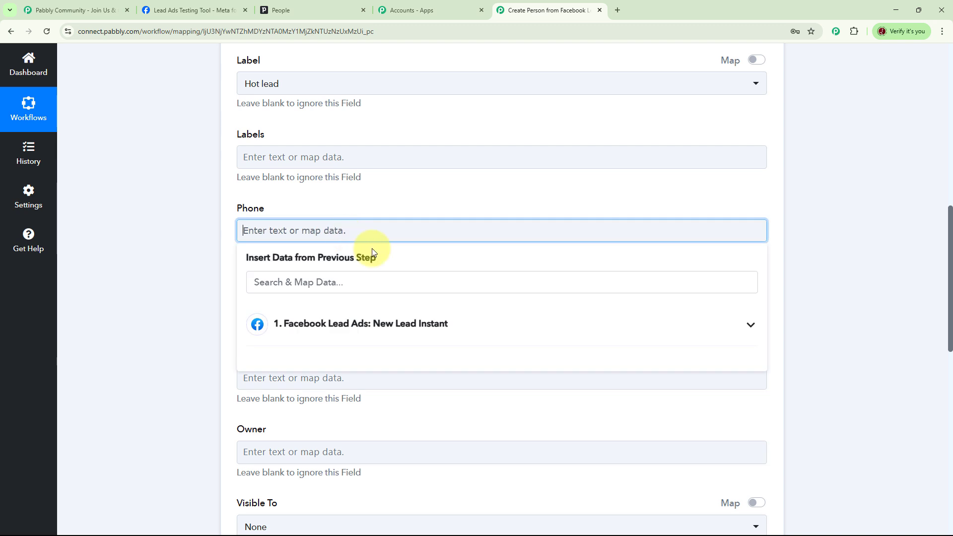
left_click(350, 326)
scroll(447, 377, "down", 1)
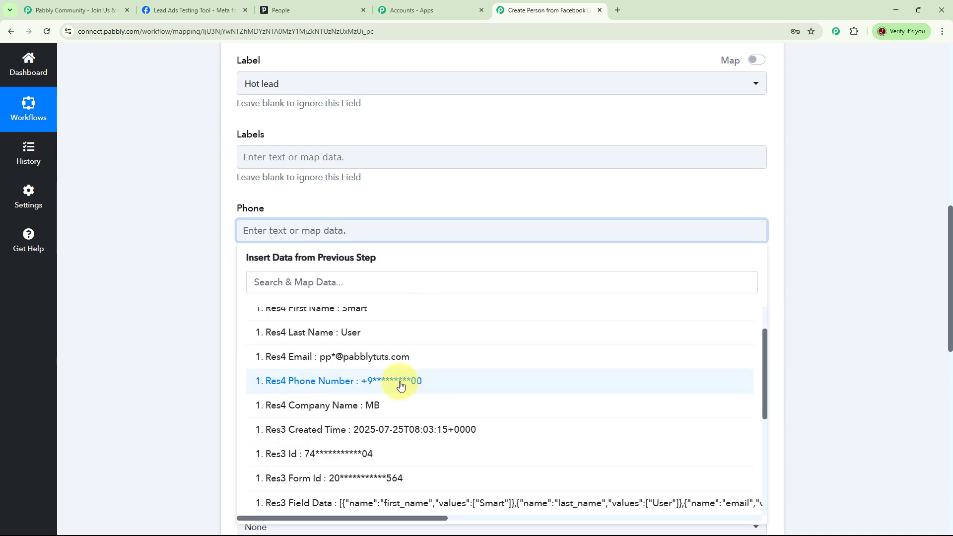
left_click(401, 383)
left_click(182, 302)
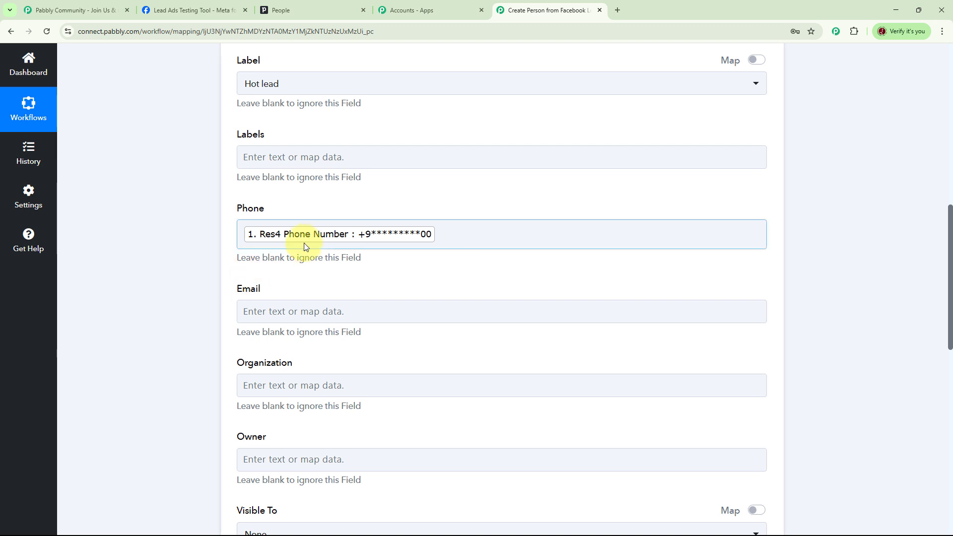
- Map the Email field to Res4 Email from the Facebook Lead Ads trigger
scroll(387, 263, "down", 2)
left_click(308, 210)
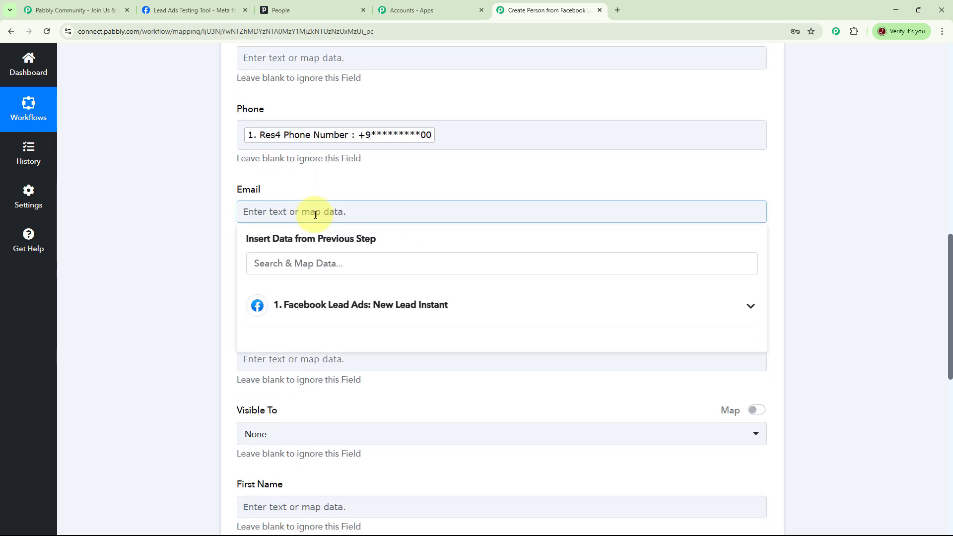
left_click(384, 301)
left_click(361, 395)
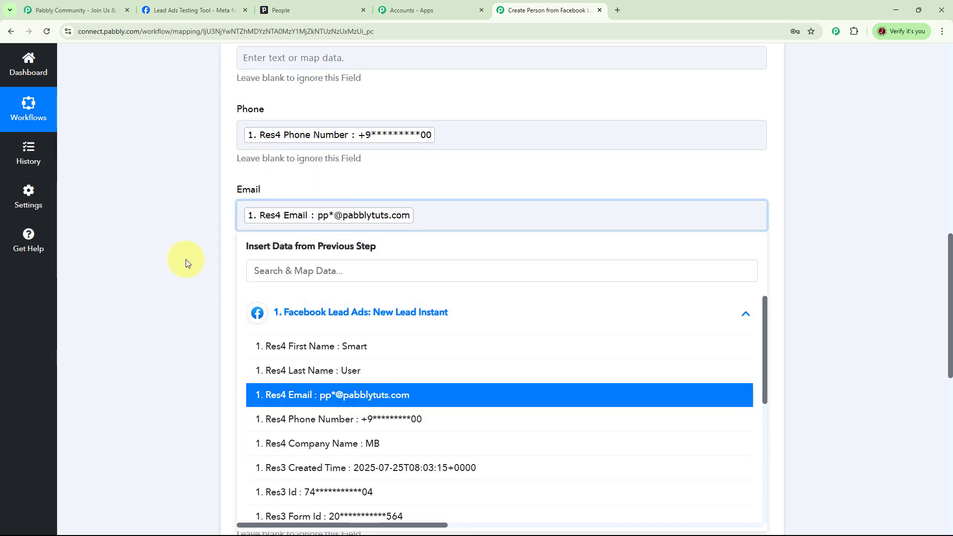
left_click(183, 255)
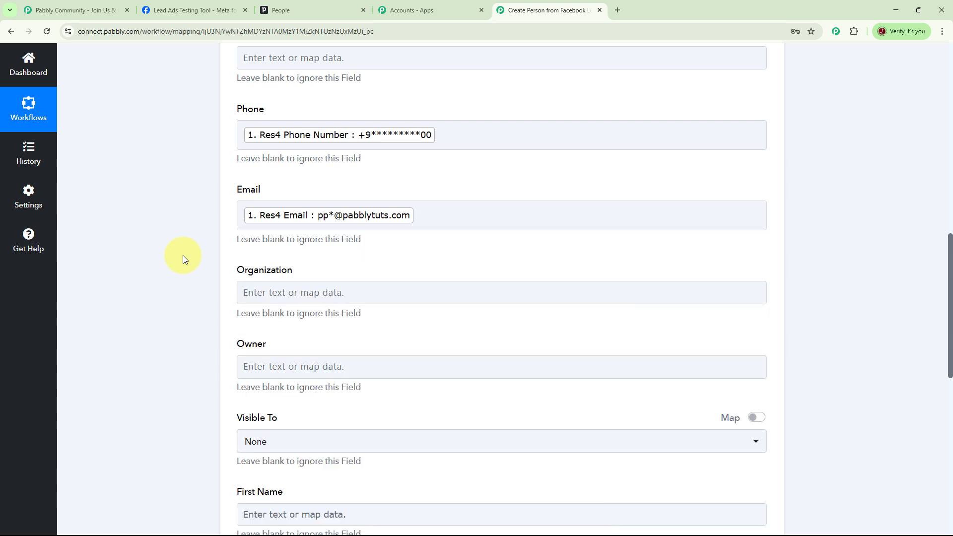
scroll(431, 288, "down", 2)
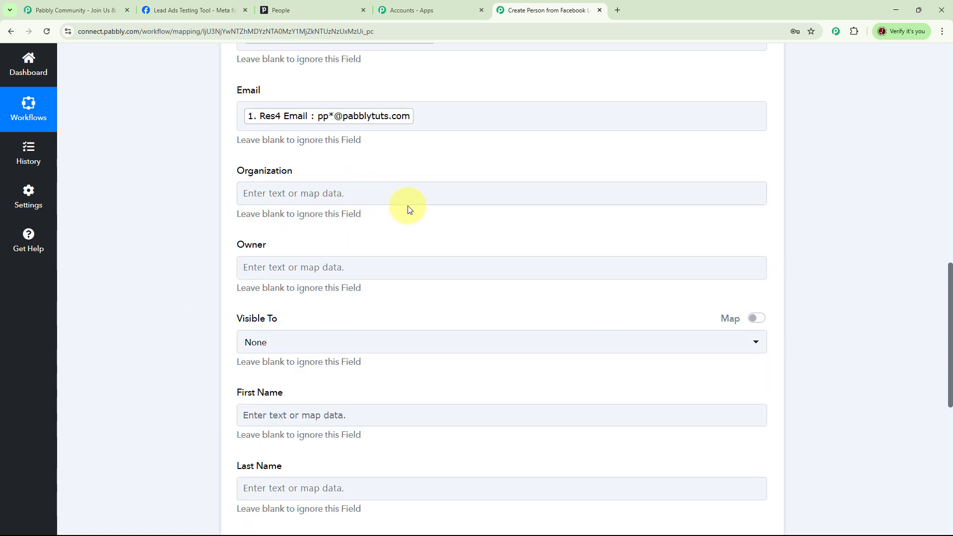
left_click(437, 268)
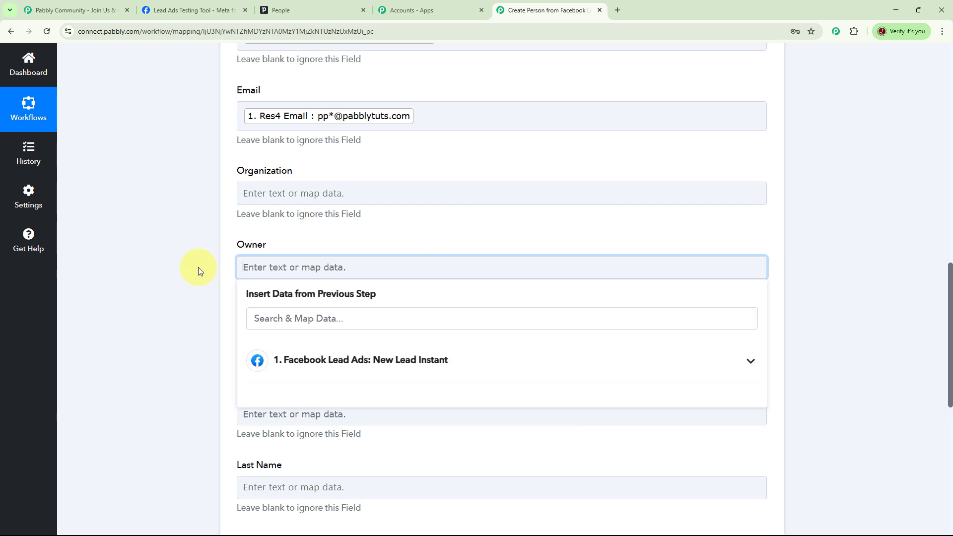
left_click(198, 270)
- Save the Pipedrive Create a Person action and send a test request, leaving the remaining fields blank
scroll(429, 268, "down", 1)
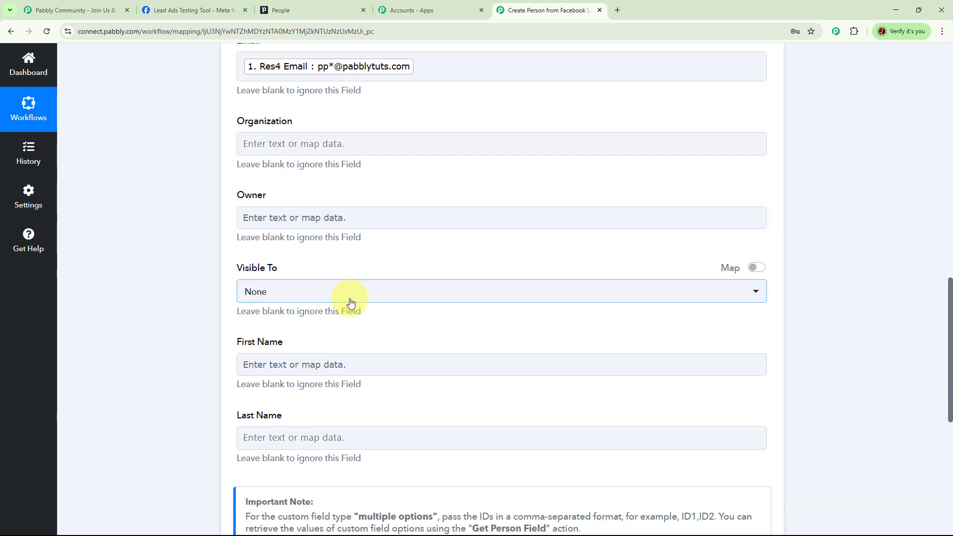
scroll(787, 287, "down", 2)
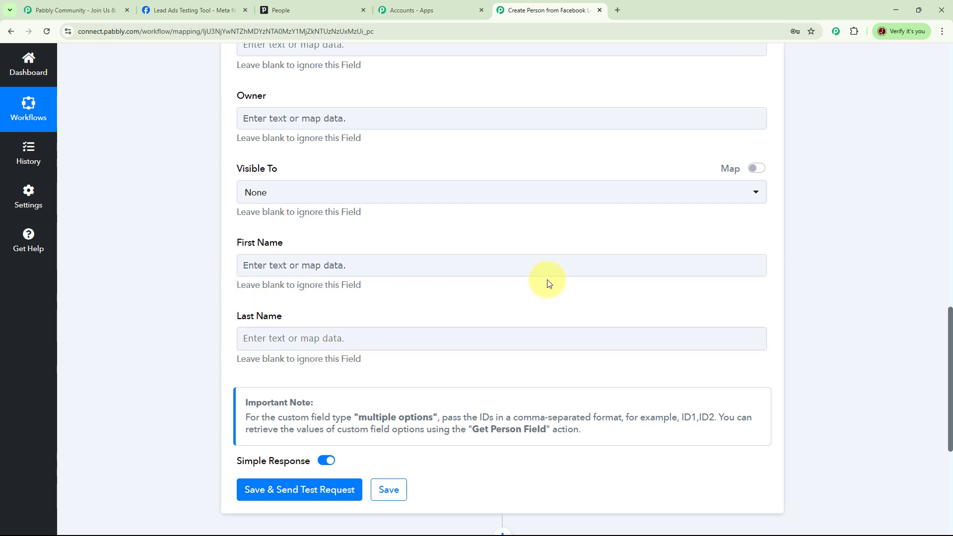
scroll(546, 279, "down", 2)
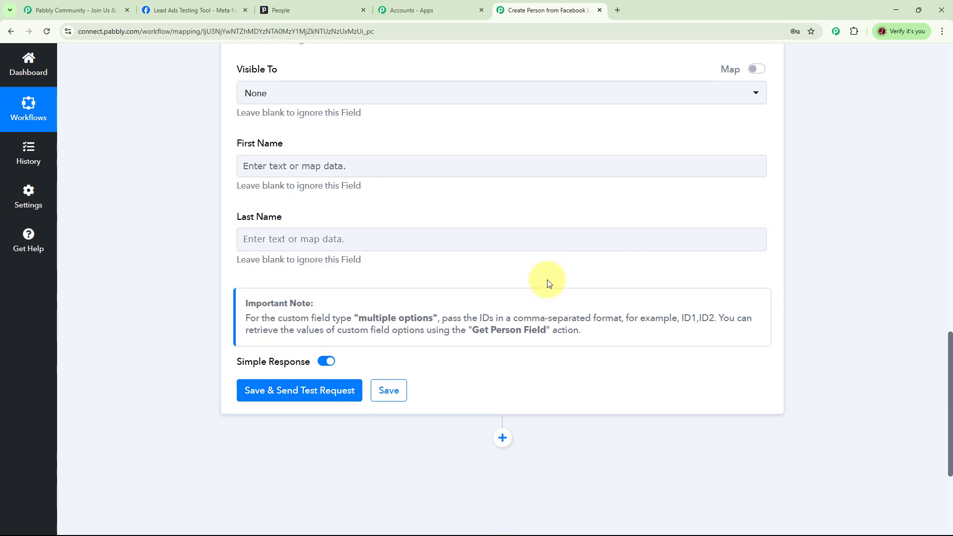
left_click(297, 392)
- Examine the Pipedrive action's received response for the created person's name, phone and email details
scroll(618, 320, "down", 3)
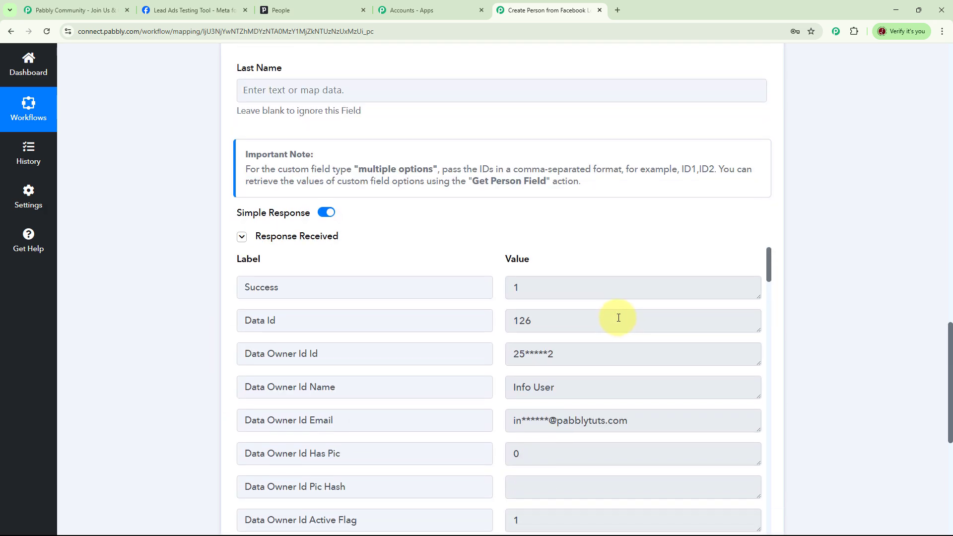
scroll(619, 318, "down", 2)
scroll(816, 291, "up", 3)
scroll(881, 261, "down", 5)
scroll(620, 270, "down", 3)
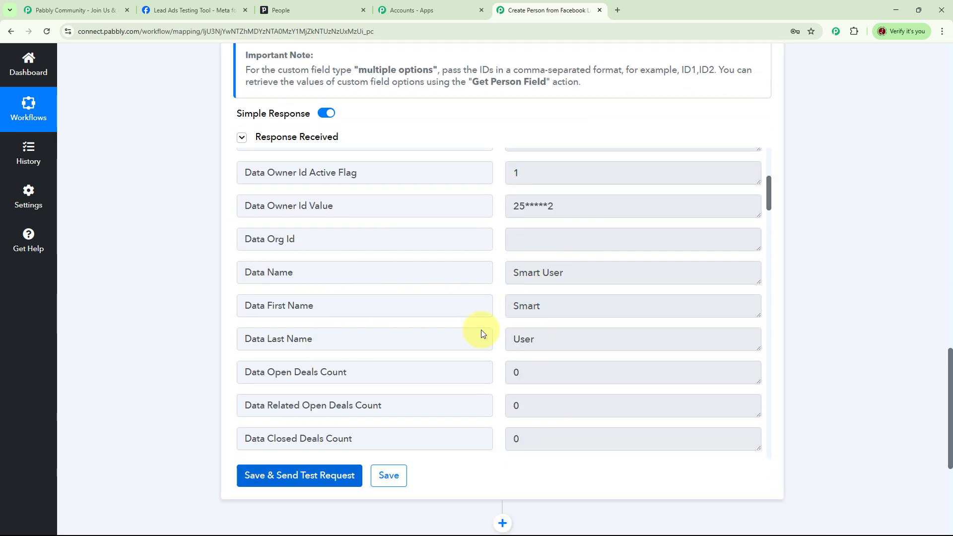
scroll(647, 335, "down", 8)
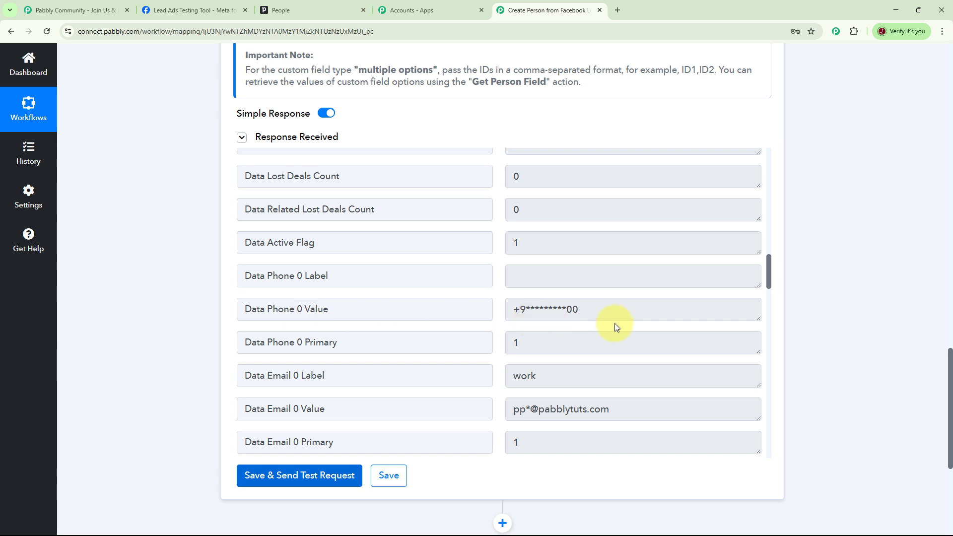
scroll(601, 313, "down", 1)
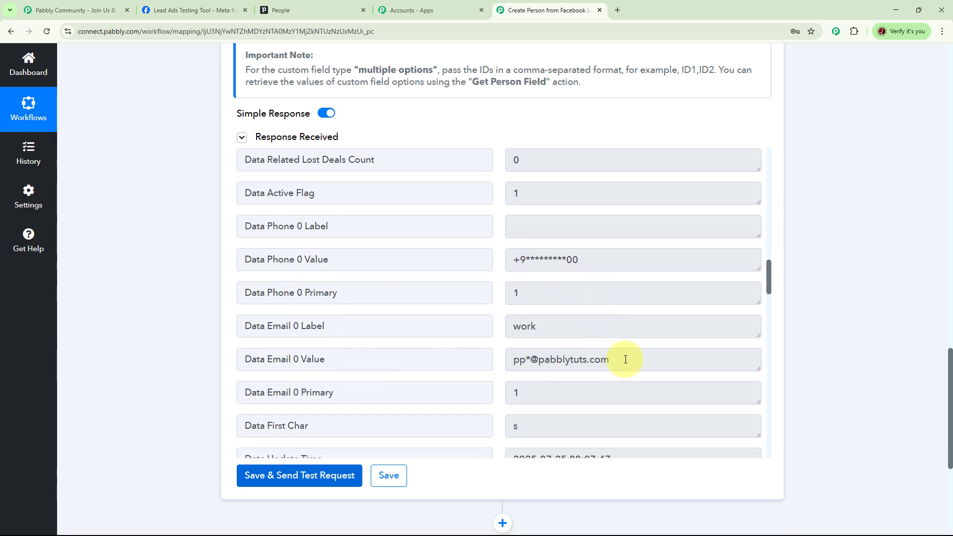
scroll(623, 359, "down", 8)
scroll(623, 323, "down", 15)
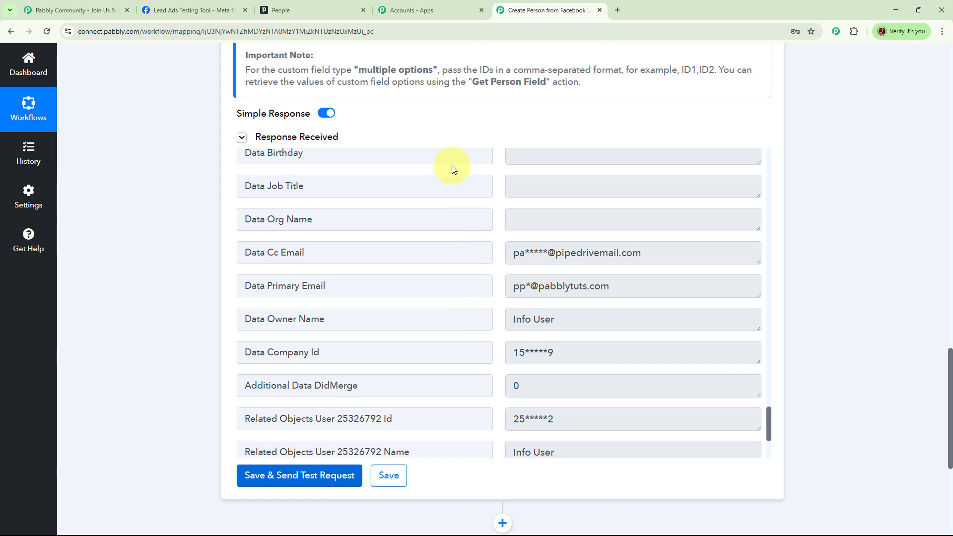
- Check Pipedrive's People list for the newly created person, and save the Create a Person action back in Pabbly Connect
left_click(308, 10)
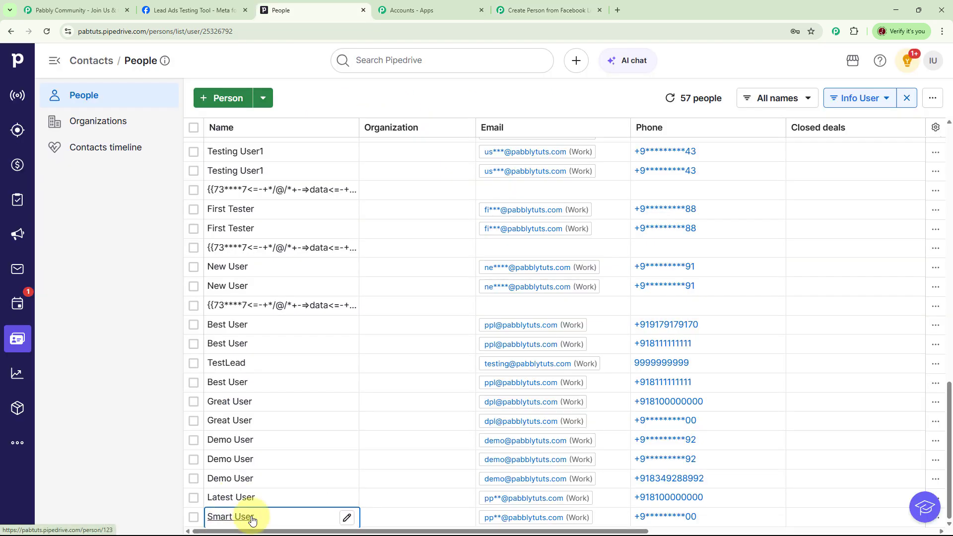
mouse_move(252, 518)
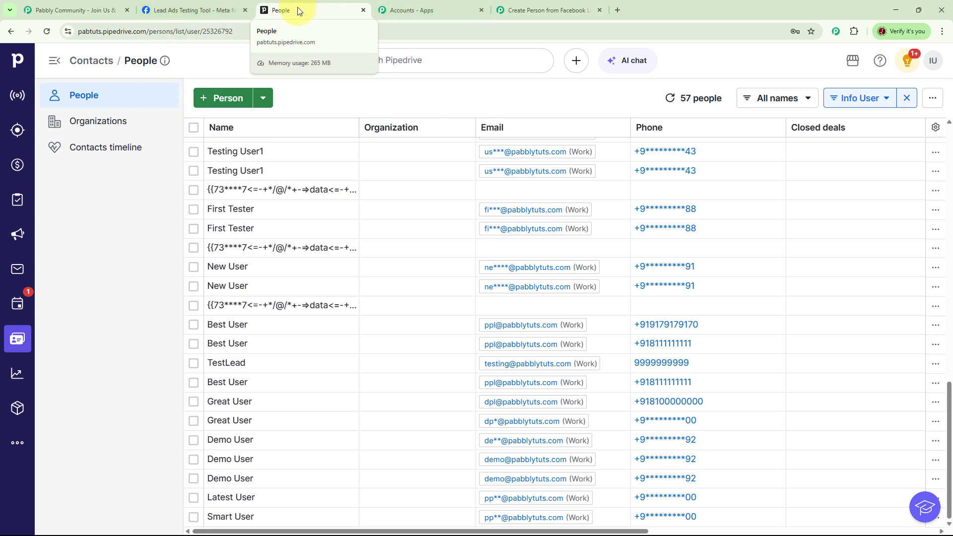
left_click(543, 10)
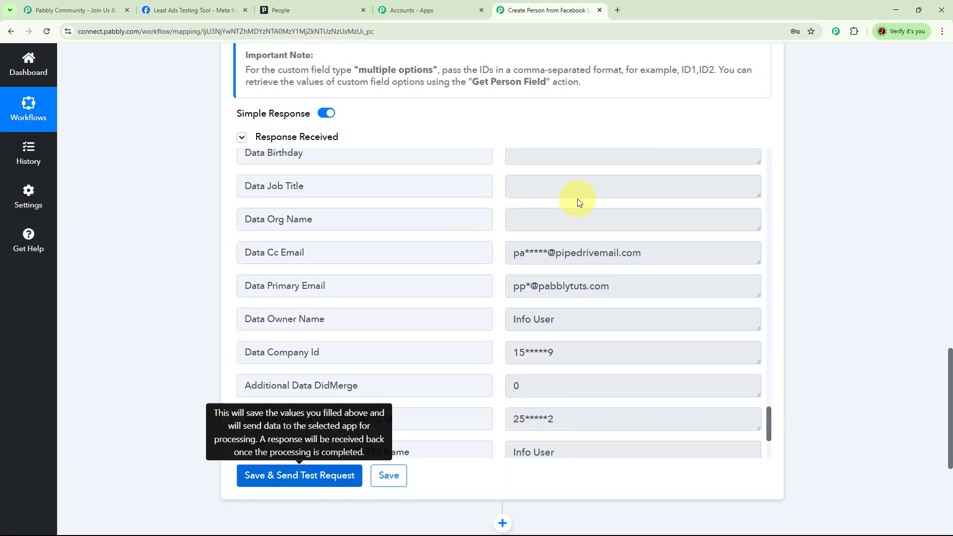
left_click(397, 480)
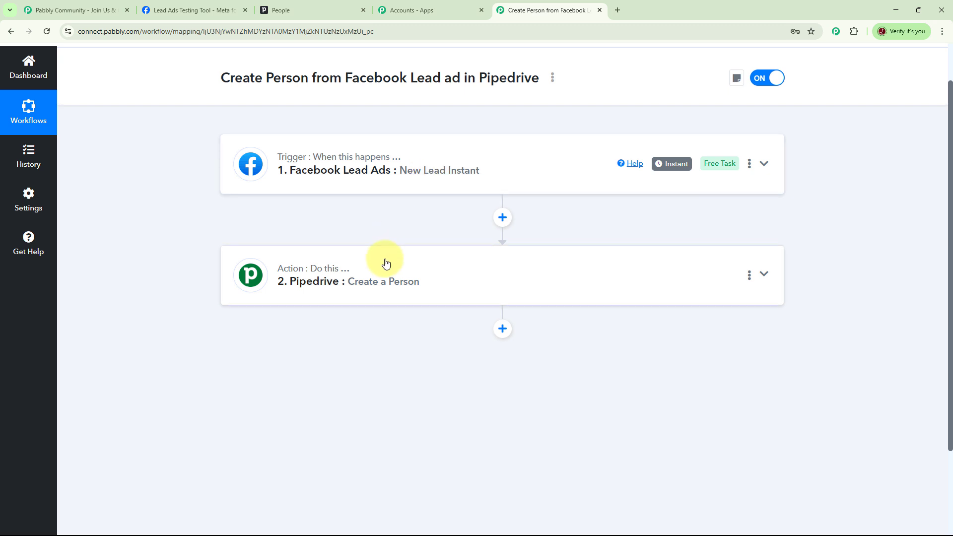
- Copy the share link of the "Create Person from Facebook Lead ad in Pipedrive" workflow and close the sharing dialog
left_click(552, 78)
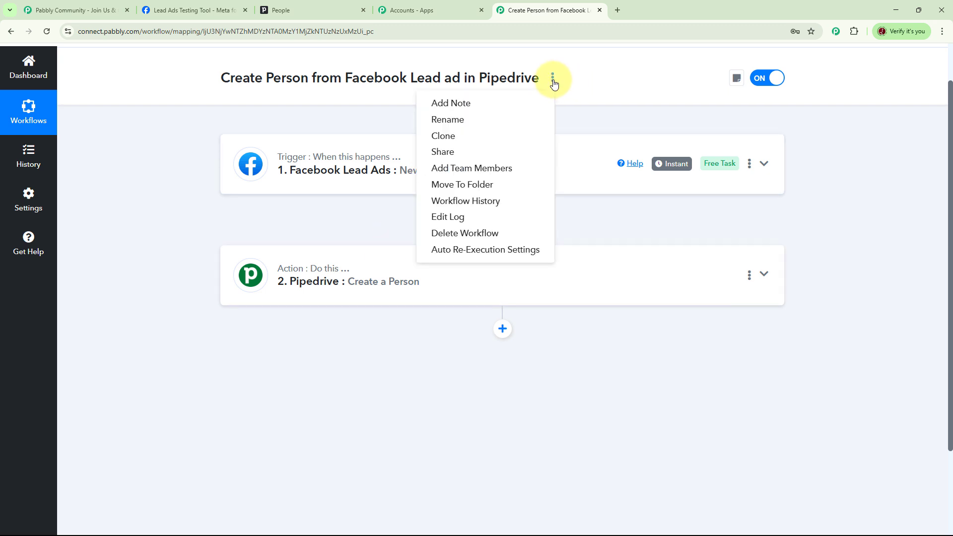
left_click(467, 155)
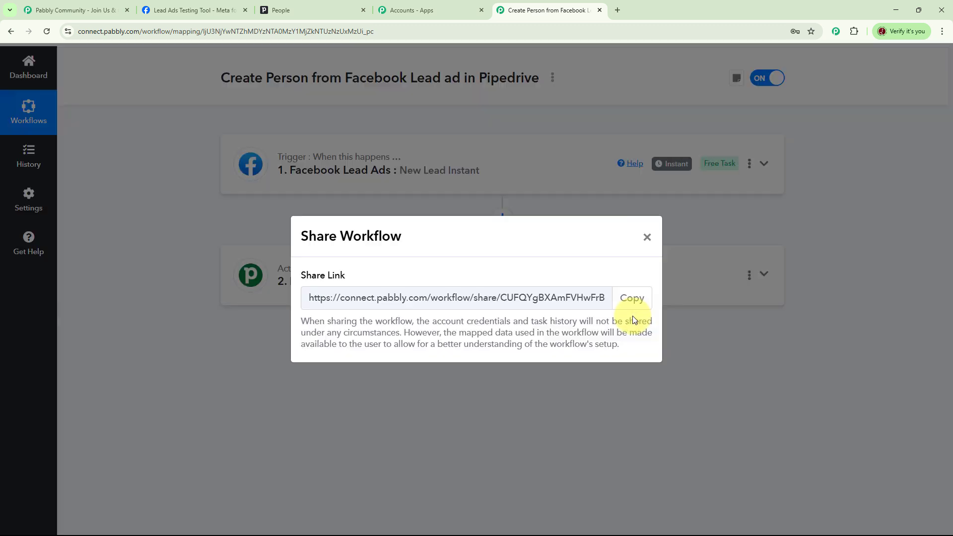
left_click(624, 305)
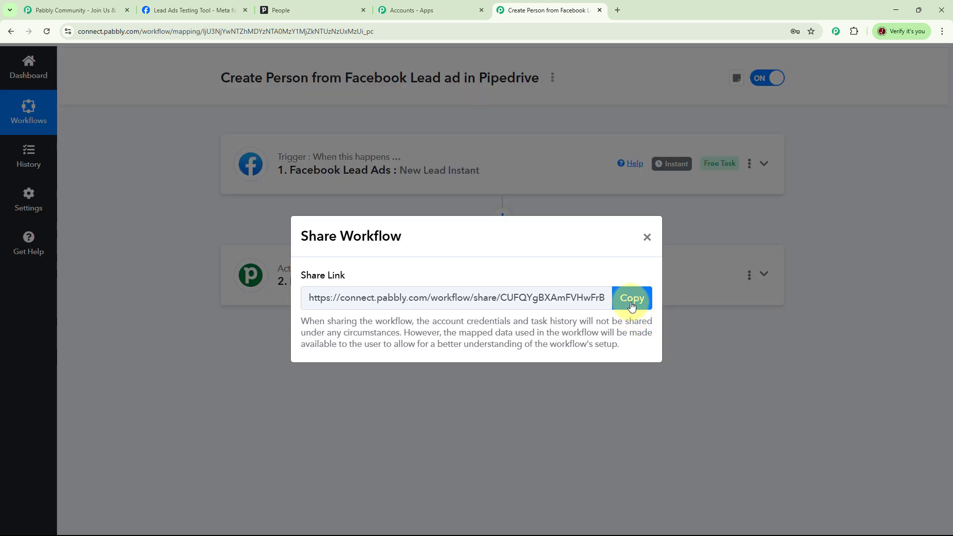
left_click(648, 239)
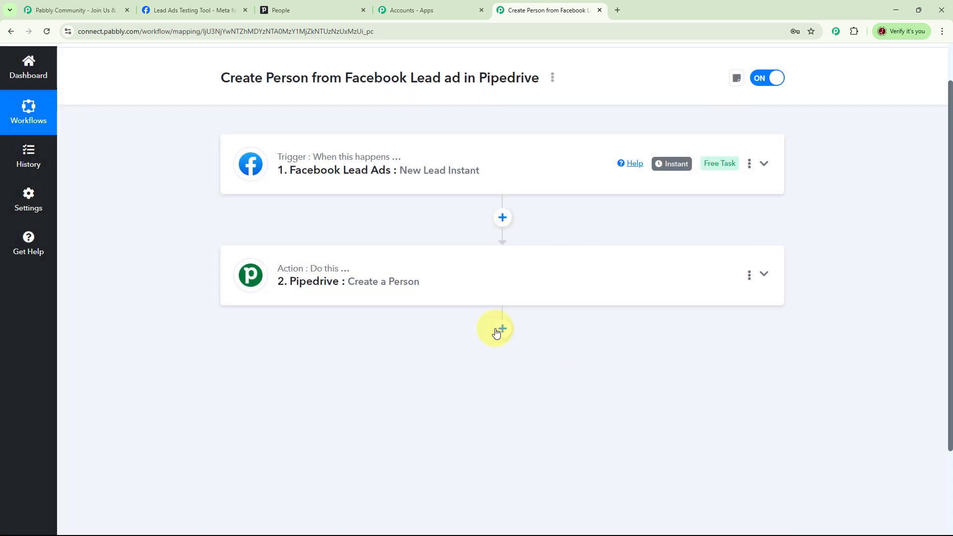